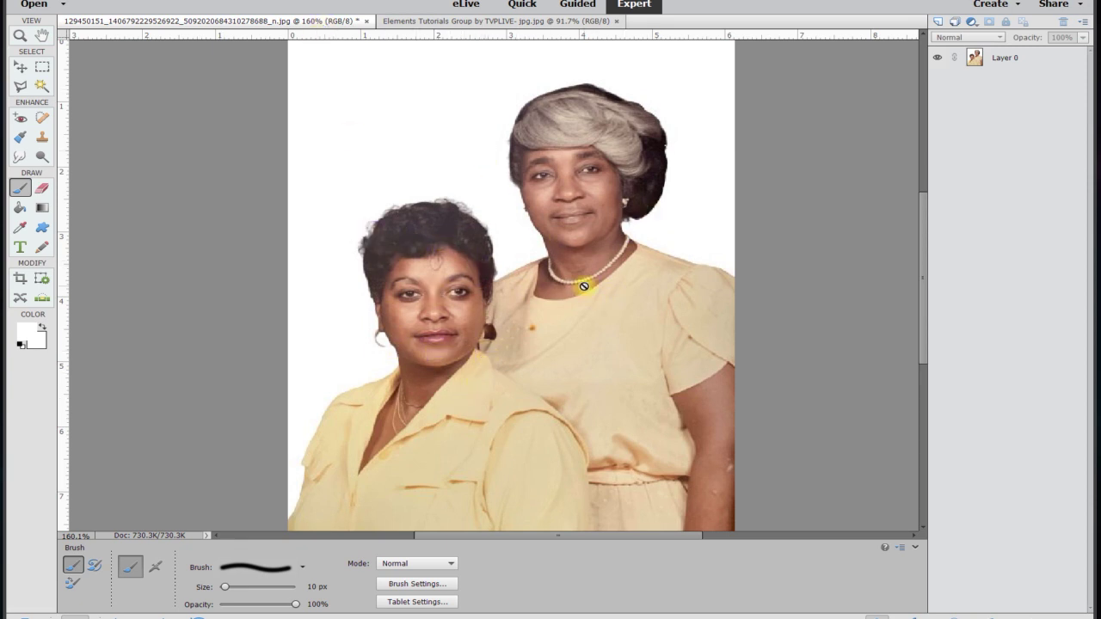
Select Layer 0 as the active layer for retouching the standing woman's hair edge
{"action": "scroll", "coordinate": [584, 285], "scroll_direction": "down", "scroll_amount": 2}
{"action": "scroll", "coordinate": [547, 297], "scroll_direction": "up", "scroll_amount": 1}
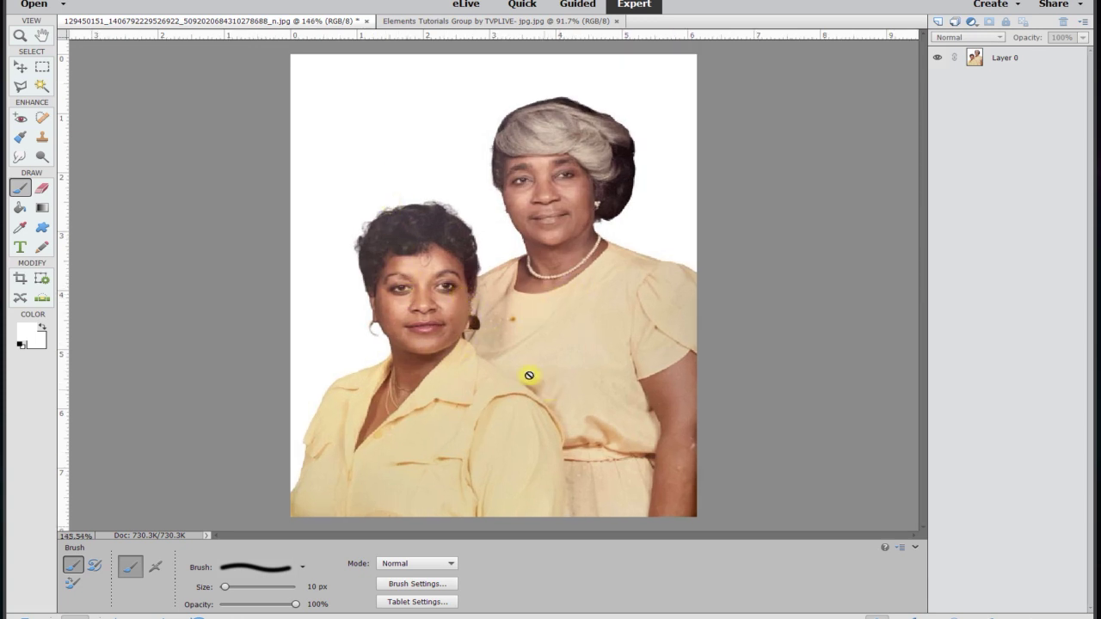
{"action": "scroll", "coordinate": [450, 261], "scroll_direction": "up", "scroll_amount": 5}
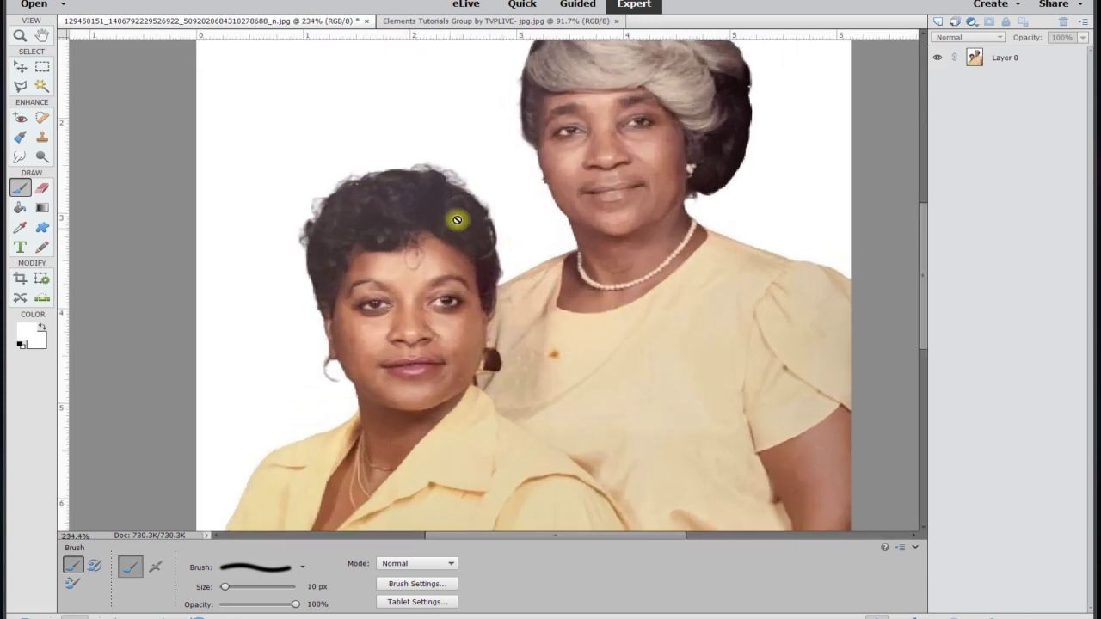
{"action": "scroll", "coordinate": [517, 181], "scroll_direction": "up", "scroll_amount": 3}
{"action": "left_click_drag", "start_coordinate": [922, 238], "coordinate": [921, 177]}
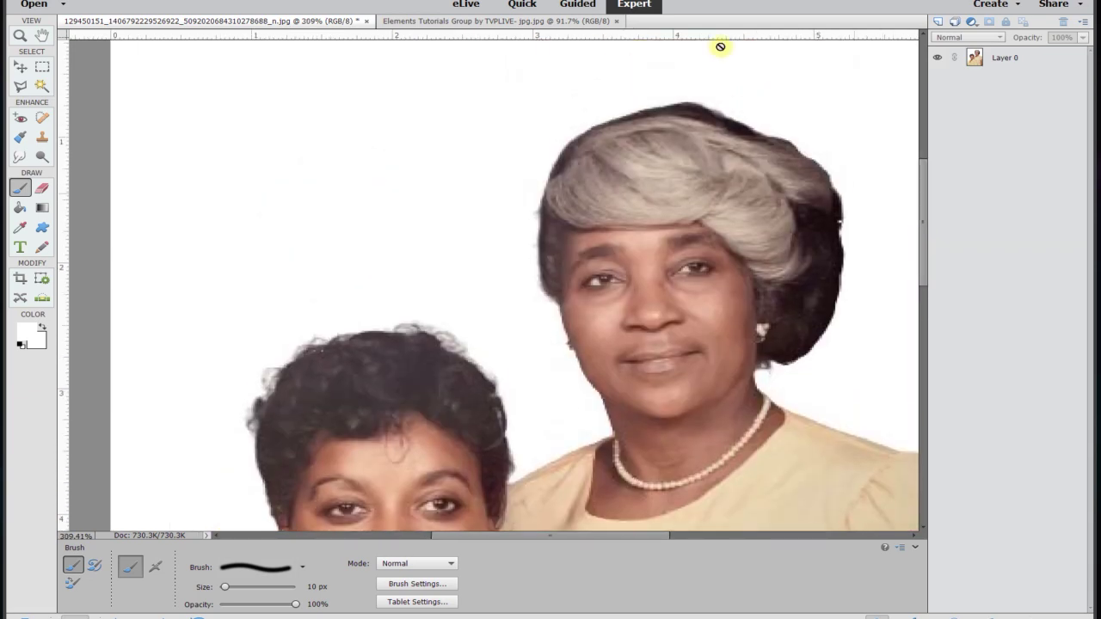
{"action": "left_click_drag", "start_coordinate": [573, 536], "coordinate": [628, 536]}
{"action": "scroll", "coordinate": [470, 137], "scroll_direction": "up", "scroll_amount": 1}
{"action": "scroll", "coordinate": [470, 137], "scroll_direction": "up", "scroll_amount": 1}
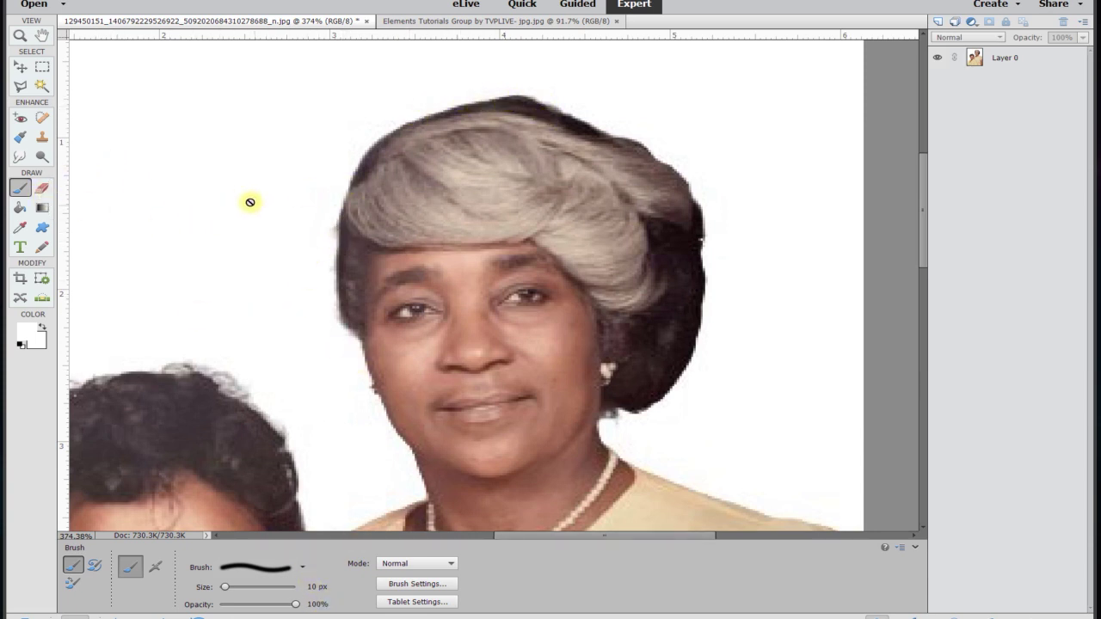
{"action": "left_click", "coordinate": [19, 228]}
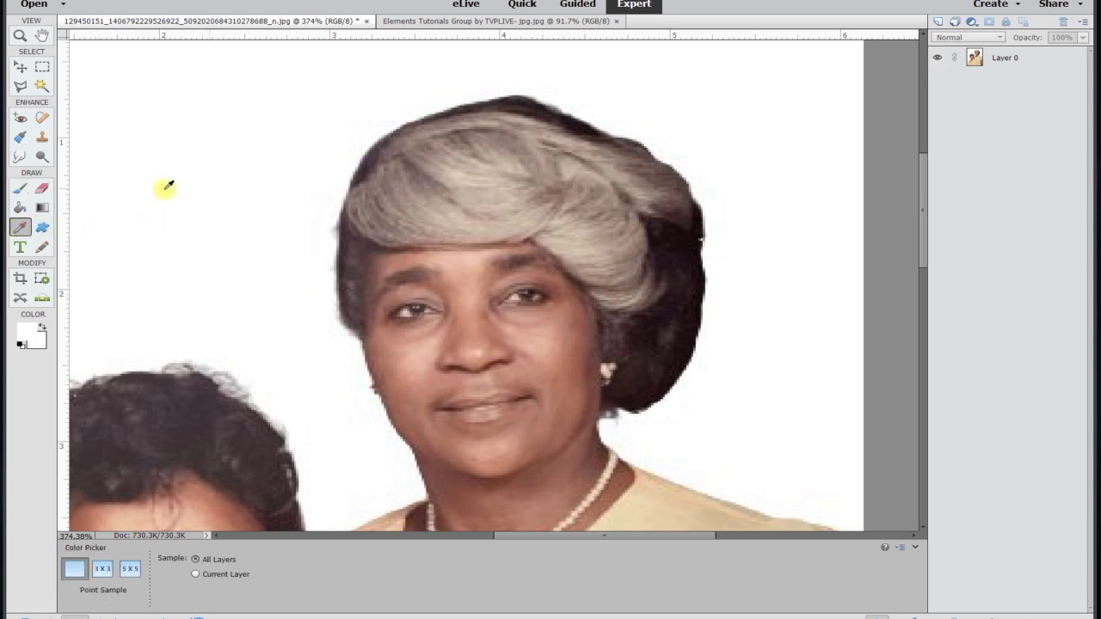
{"action": "left_click", "coordinate": [20, 187]}
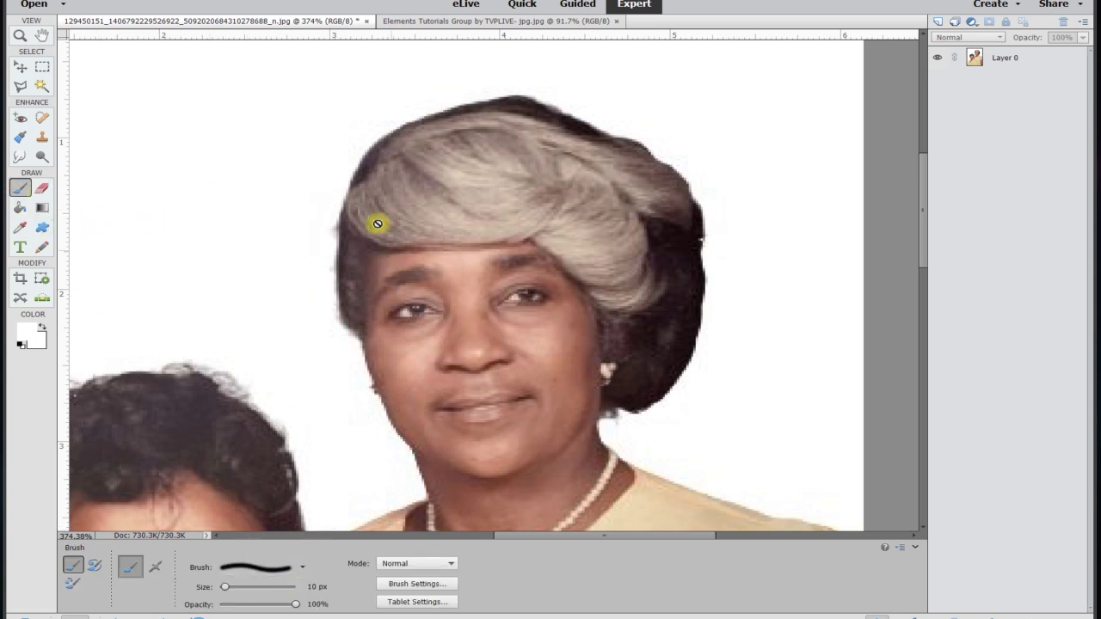
{"action": "left_click", "coordinate": [18, 65]}
{"action": "left_click", "coordinate": [1000, 57]}
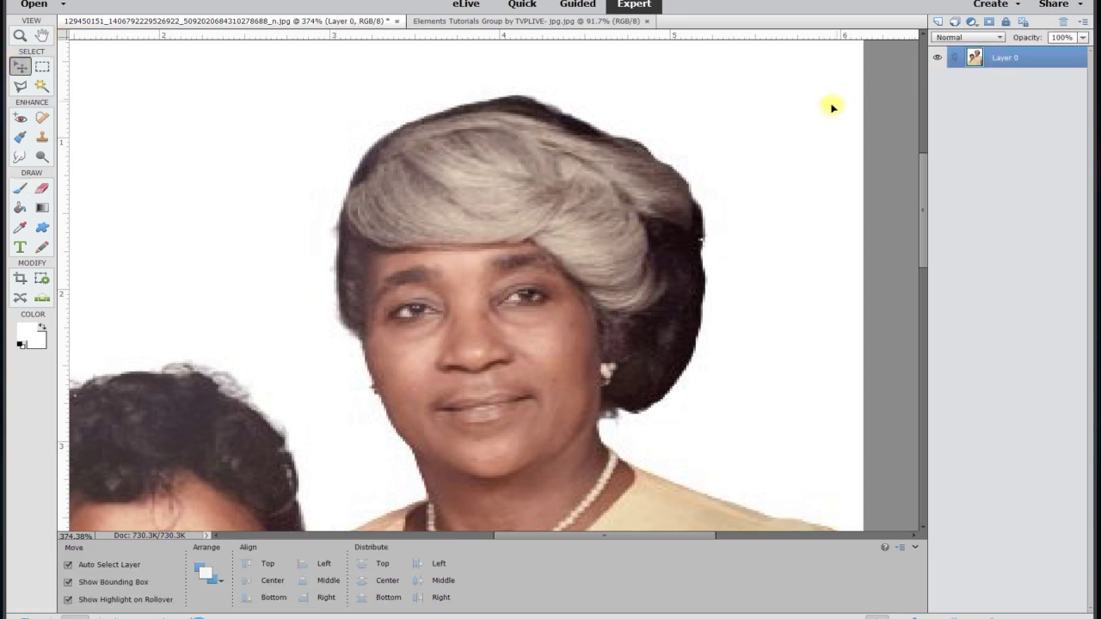
Paint white with the 10 px brush along the outer edge of the standing woman's hair to smooth its outline
{"action": "scroll", "coordinate": [779, 123], "scroll_direction": "up", "scroll_amount": 3}
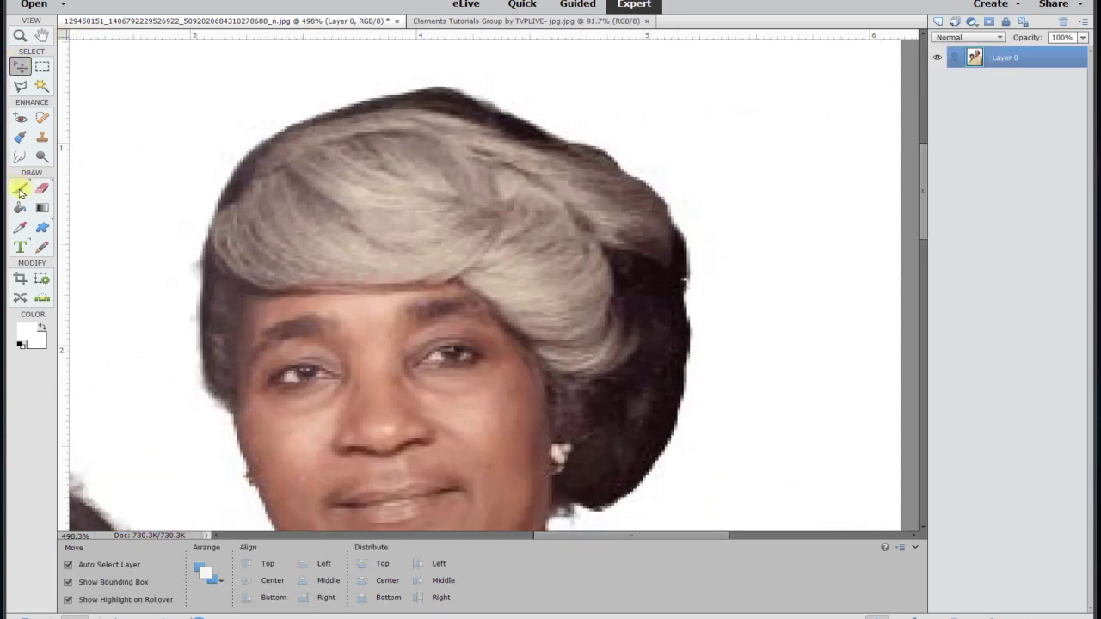
{"action": "left_click", "coordinate": [20, 190]}
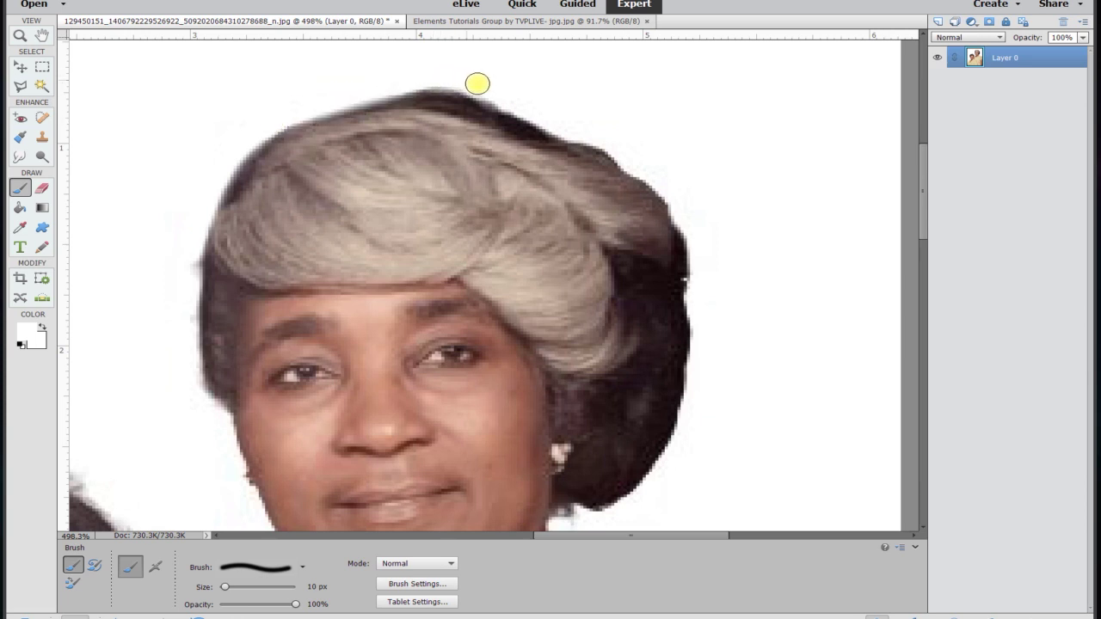
{"action": "mouse_move", "coordinate": [541, 113]}
{"action": "left_mouse_down"}
{"action": "mouse_move", "coordinate": [649, 174]}
{"action": "mouse_move", "coordinate": [687, 215]}
{"action": "mouse_move", "coordinate": [693, 243]}
{"action": "mouse_move", "coordinate": [700, 364]}
{"action": "mouse_move", "coordinate": [689, 420]}
{"action": "mouse_move", "coordinate": [645, 493]}
{"action": "mouse_move", "coordinate": [585, 519]}
{"action": "left_mouse_up"}
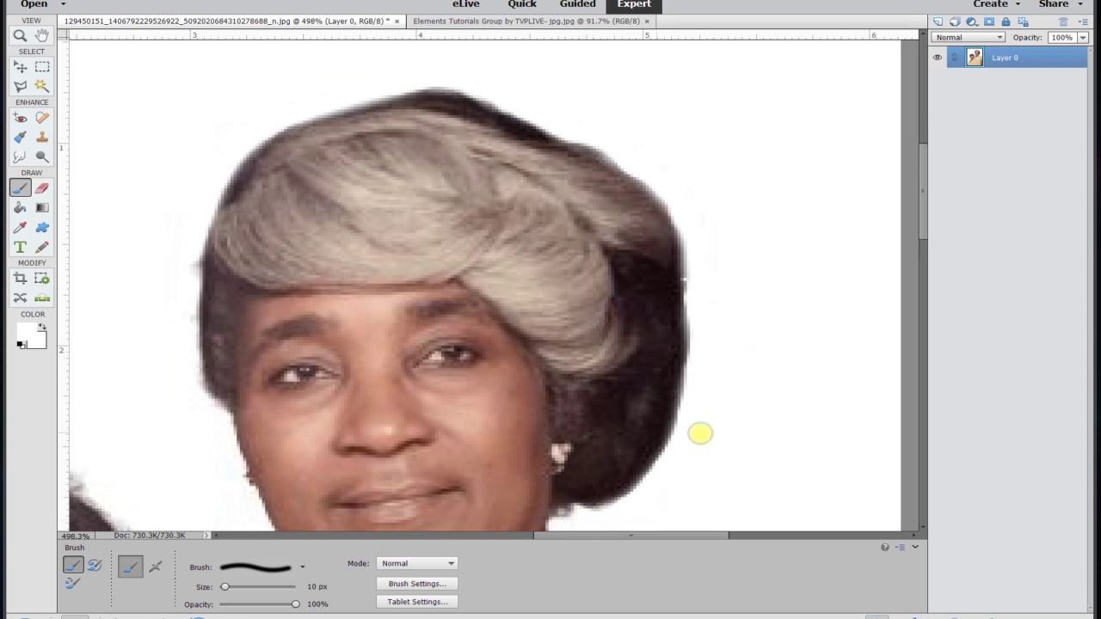
Examine the seated woman's outline and the whole portrait for places where the two figures overlap
{"action": "left_click_drag", "start_coordinate": [708, 542], "coordinate": [581, 542]}
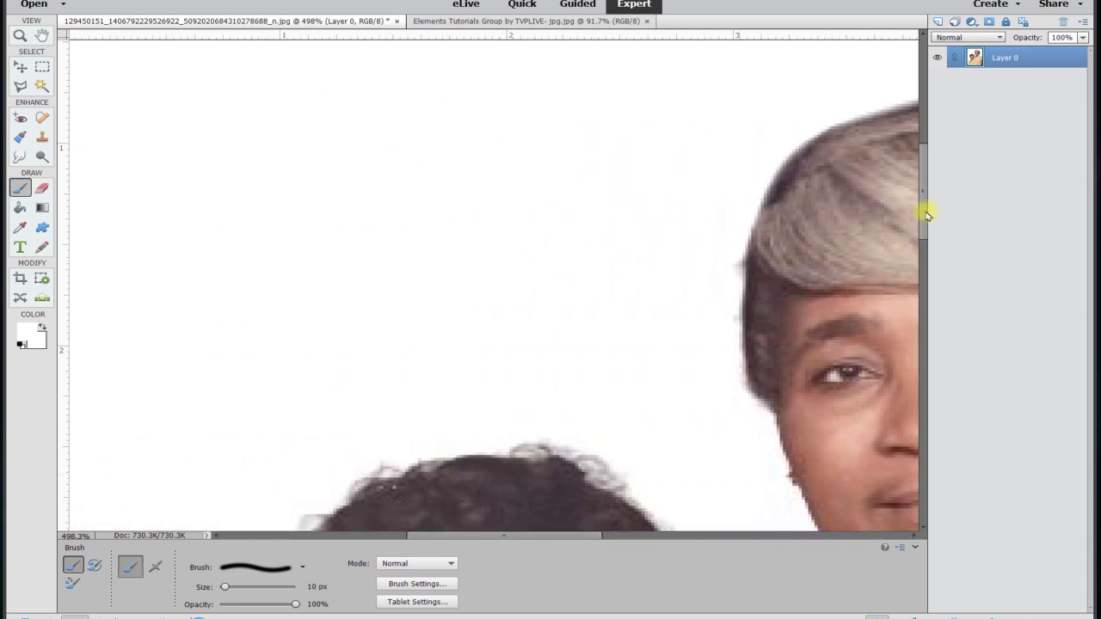
{"action": "left_click_drag", "start_coordinate": [924, 209], "coordinate": [922, 304]}
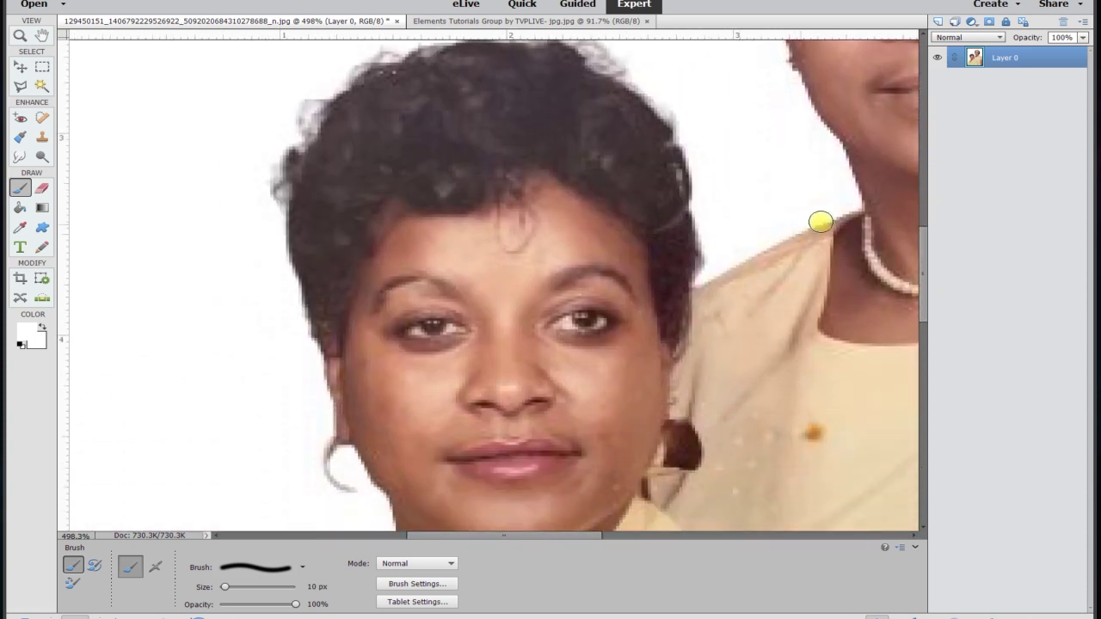
{"action": "scroll", "coordinate": [642, 317], "scroll_direction": "down", "scroll_amount": 3}
{"action": "scroll", "coordinate": [631, 309], "scroll_direction": "down", "scroll_amount": 4}
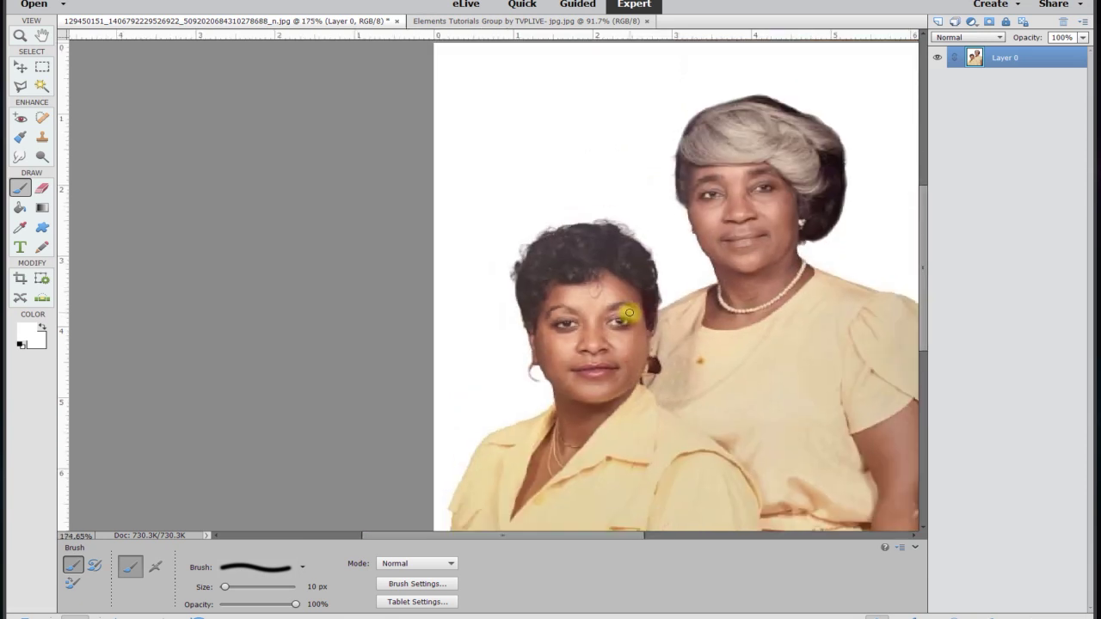
{"action": "scroll", "coordinate": [362, 301], "scroll_direction": "up", "scroll_amount": 3}
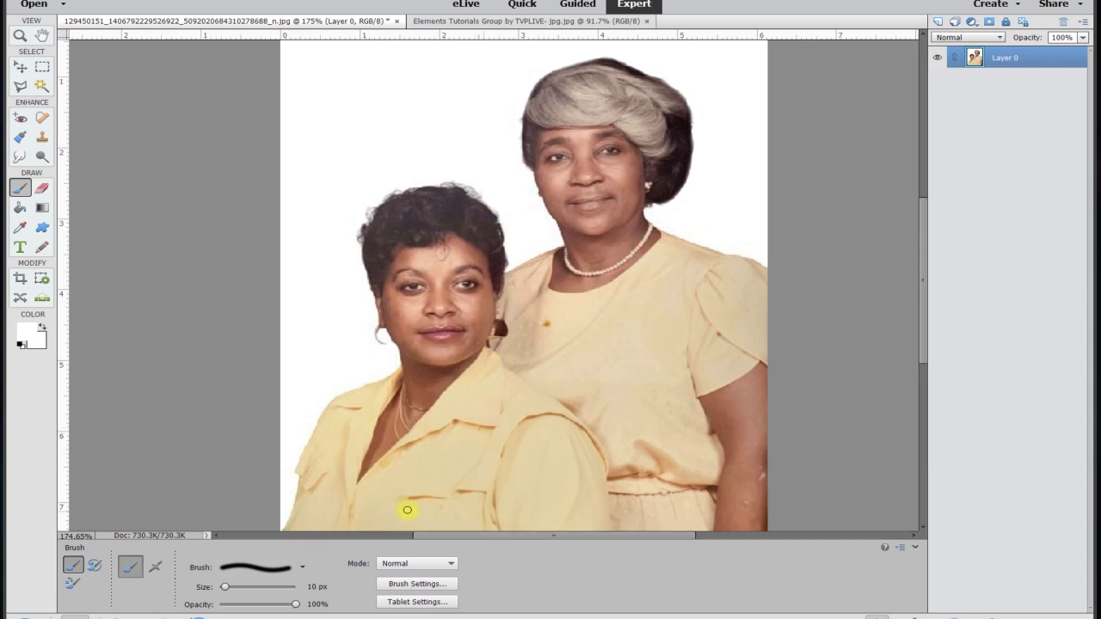
{"action": "scroll", "coordinate": [466, 514], "scroll_direction": "down", "scroll_amount": 2}
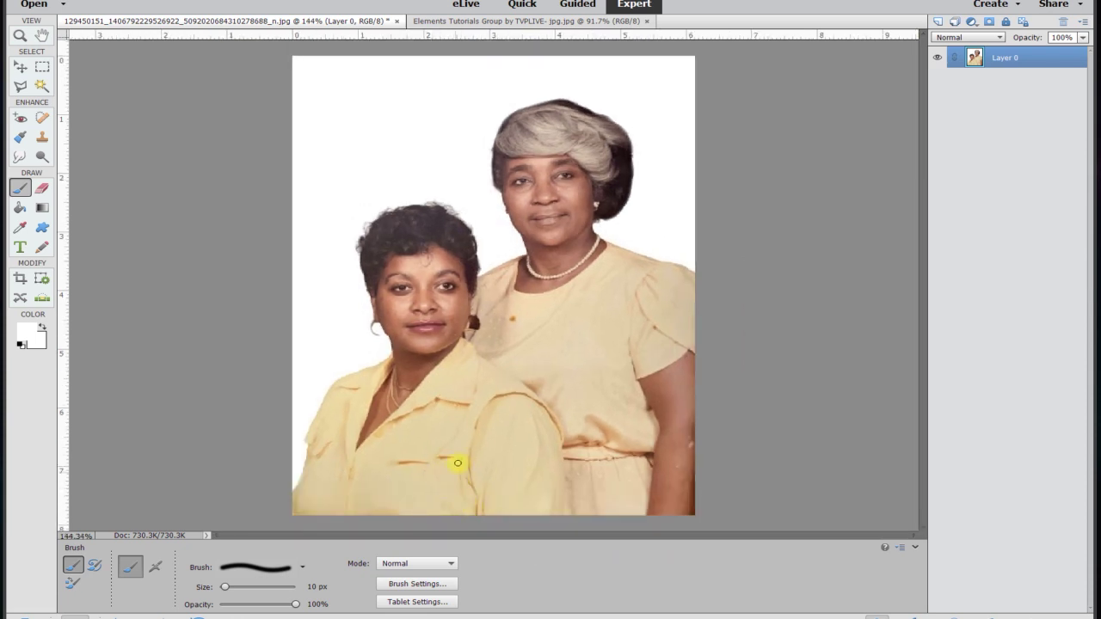
{"action": "scroll", "coordinate": [541, 275], "scroll_direction": "up", "scroll_amount": 4}
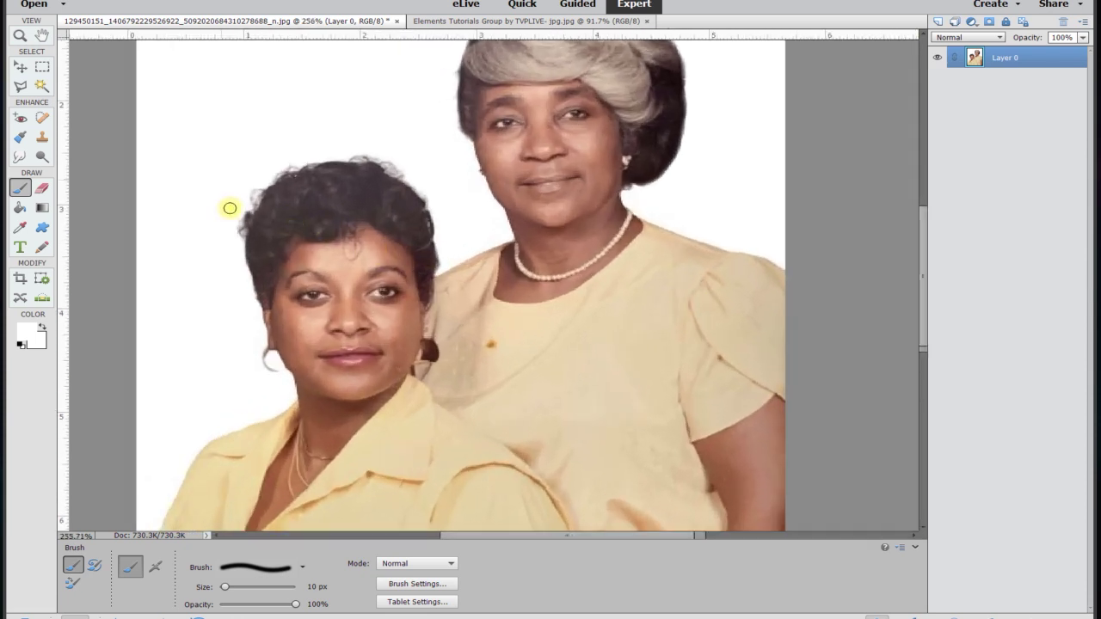
Duplicate Layer 0 as Layer 0 copy and hide the original layer
{"action": "right_click", "coordinate": [1008, 58]}
{"action": "left_click", "coordinate": [1036, 111]}
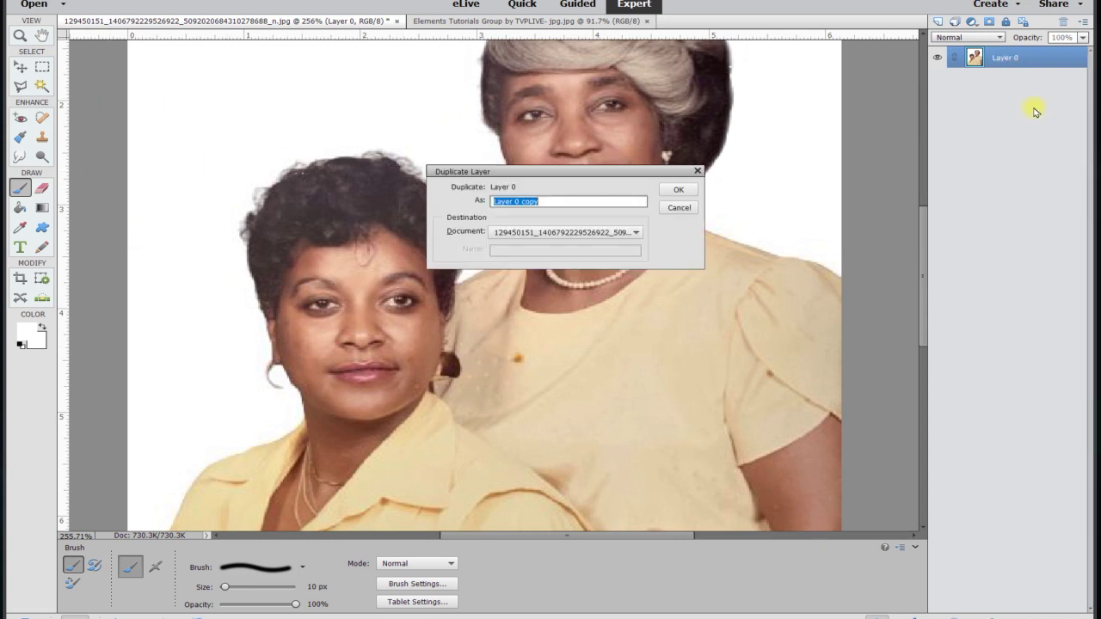
{"action": "left_click", "coordinate": [672, 188]}
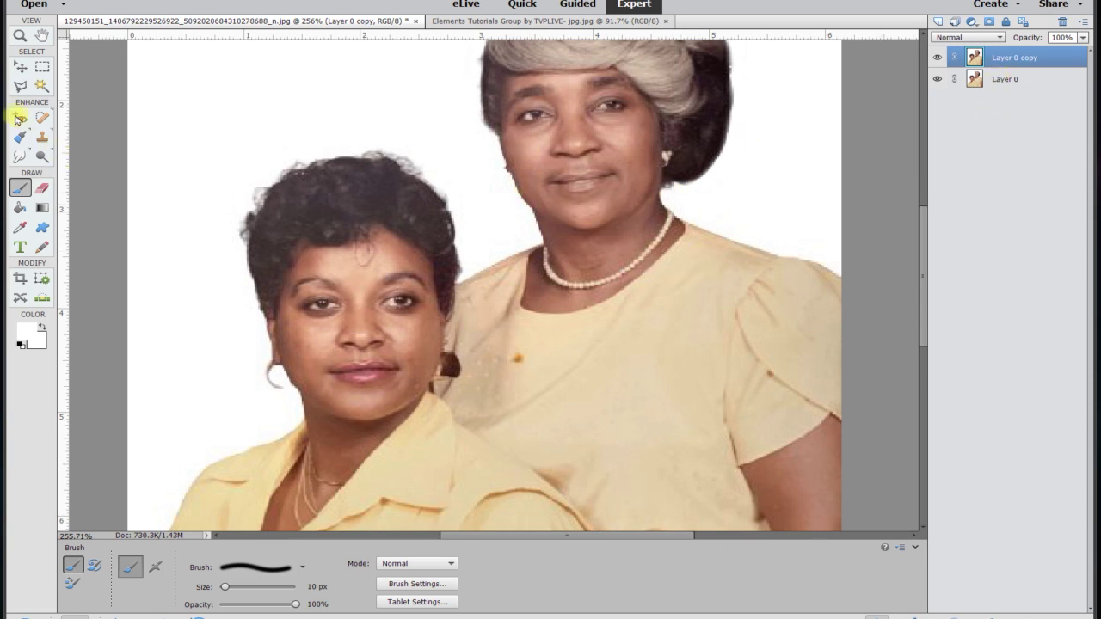
{"action": "left_click", "coordinate": [938, 78]}
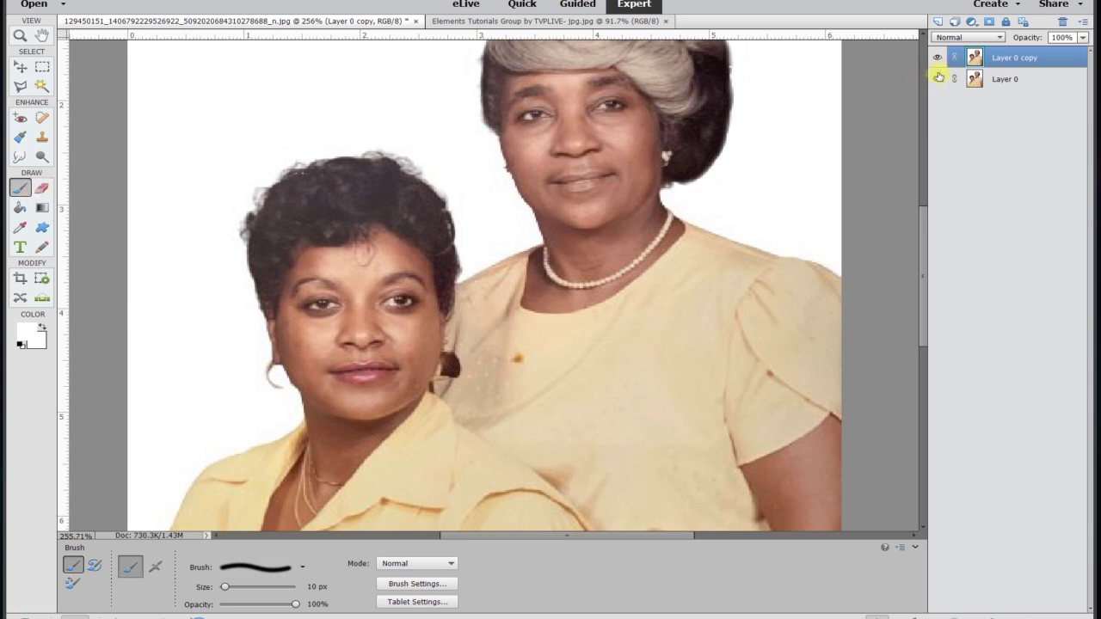
Erase a thin 5 px line on Layer 0 copy along the seated woman's hair, earring and collar, separating her from the standing woman
{"action": "left_click", "coordinate": [41, 187]}
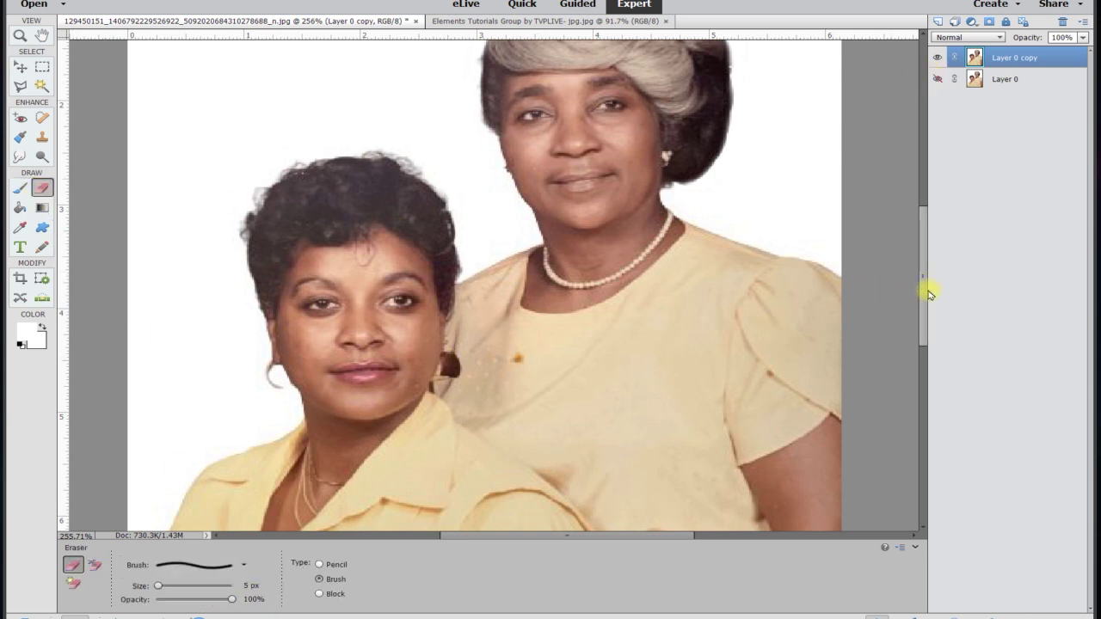
{"action": "scroll", "coordinate": [924, 298], "scroll_direction": "down", "scroll_amount": 1}
{"action": "scroll", "coordinate": [516, 290], "scroll_direction": "up", "scroll_amount": 5}
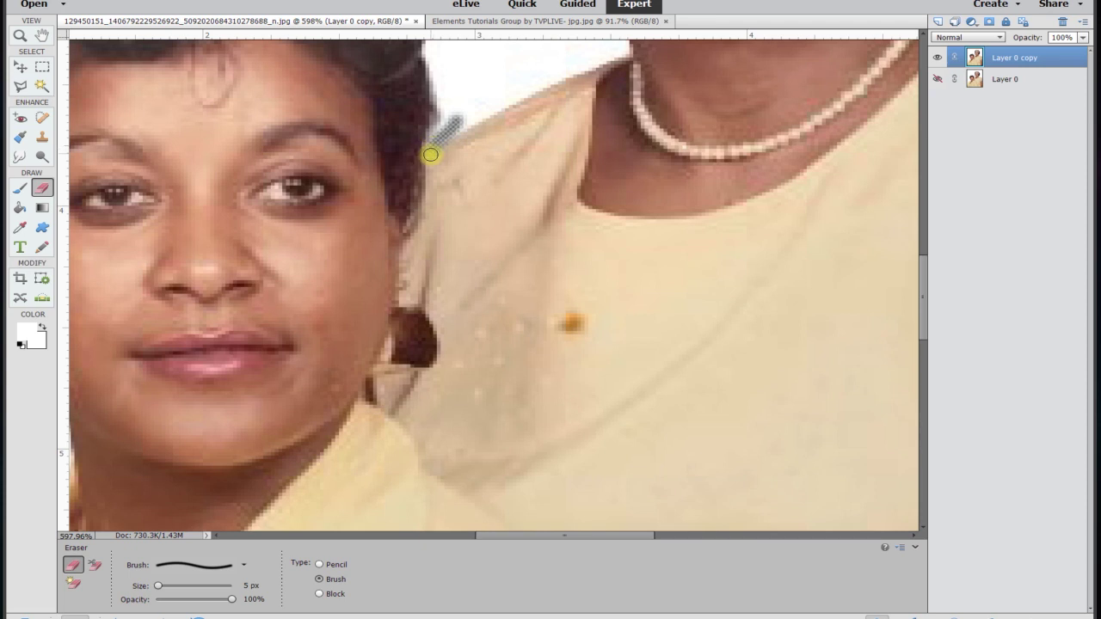
{"action": "left_click_drag", "start_coordinate": [429, 182], "coordinate": [413, 248]}
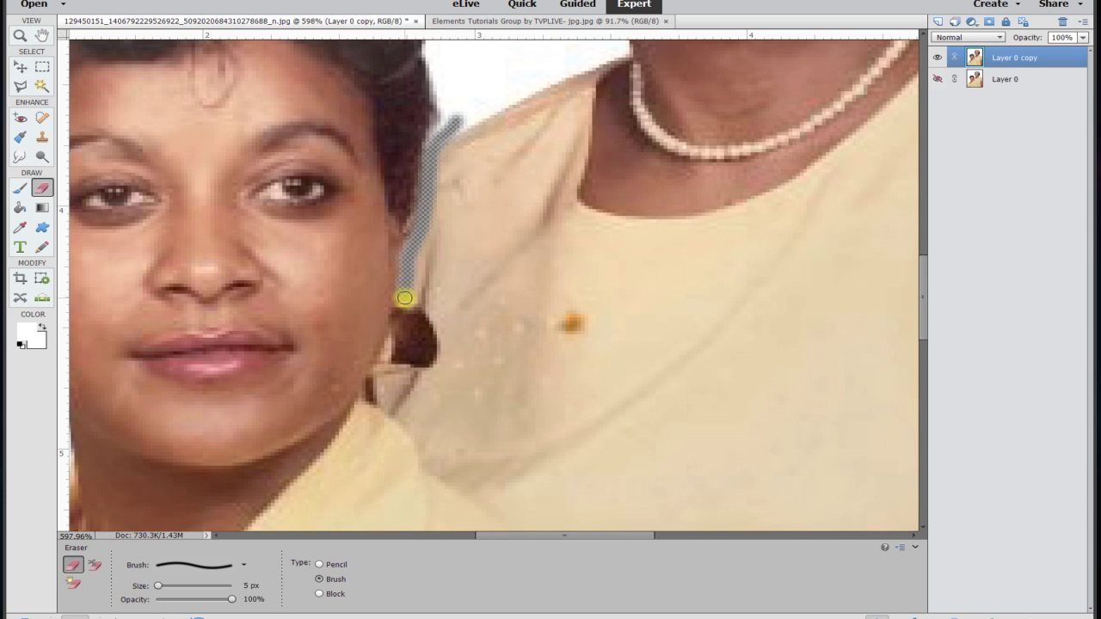
{"action": "mouse_move", "coordinate": [413, 298]}
{"action": "left_mouse_down"}
{"action": "mouse_move", "coordinate": [444, 363]}
{"action": "mouse_move", "coordinate": [396, 378]}
{"action": "left_mouse_up"}
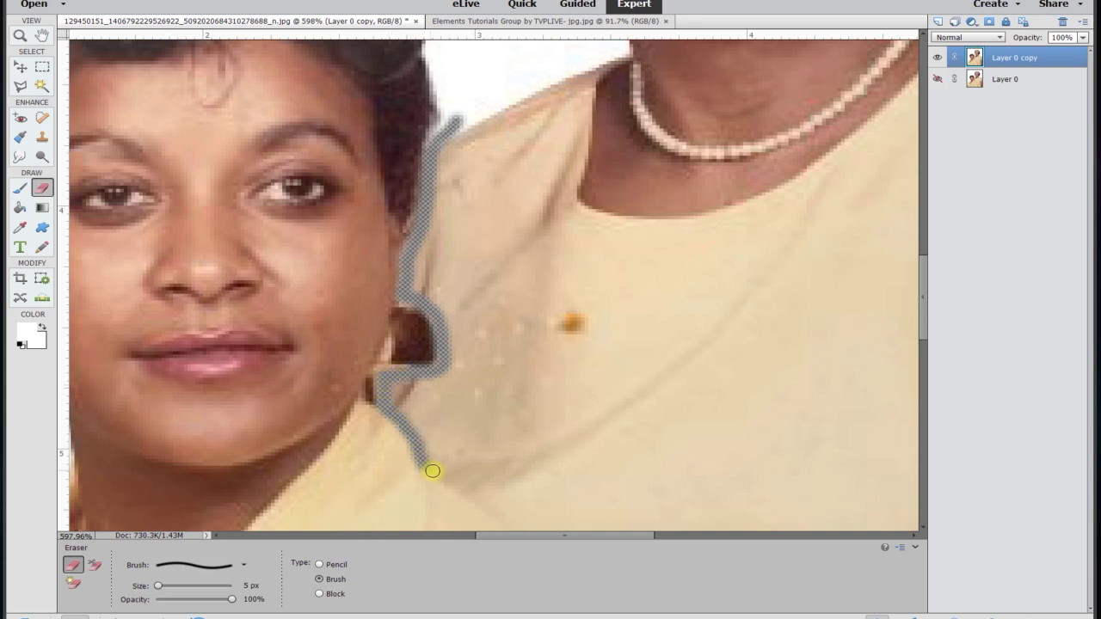
{"action": "left_click_drag", "start_coordinate": [431, 470], "coordinate": [521, 508]}
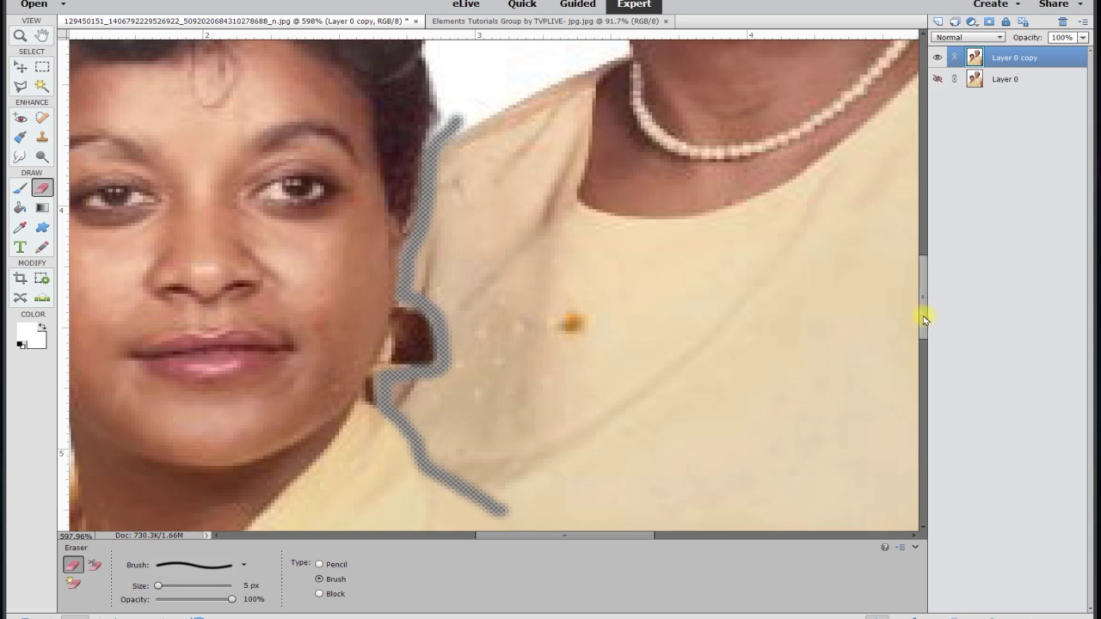
Extend the erased line along the seated woman's shoulder and upper sleeve to the standing woman's waistband
{"action": "left_click_drag", "start_coordinate": [929, 315], "coordinate": [941, 380]}
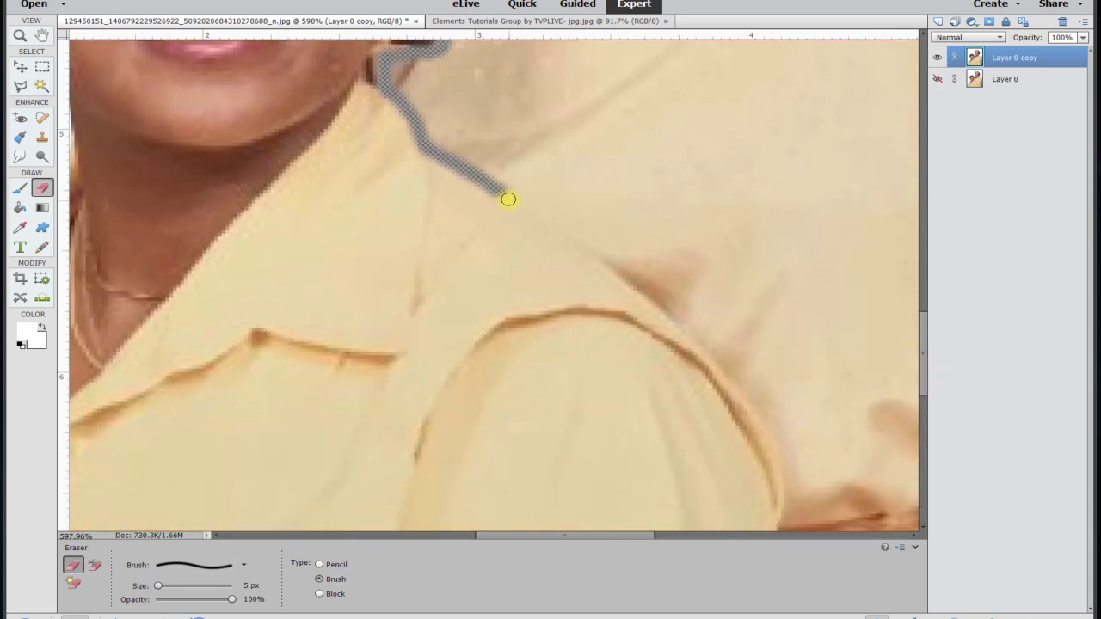
{"action": "mouse_move", "coordinate": [529, 207]}
{"action": "left_mouse_down"}
{"action": "mouse_move", "coordinate": [671, 309]}
{"action": "mouse_move", "coordinate": [768, 428]}
{"action": "left_mouse_up"}
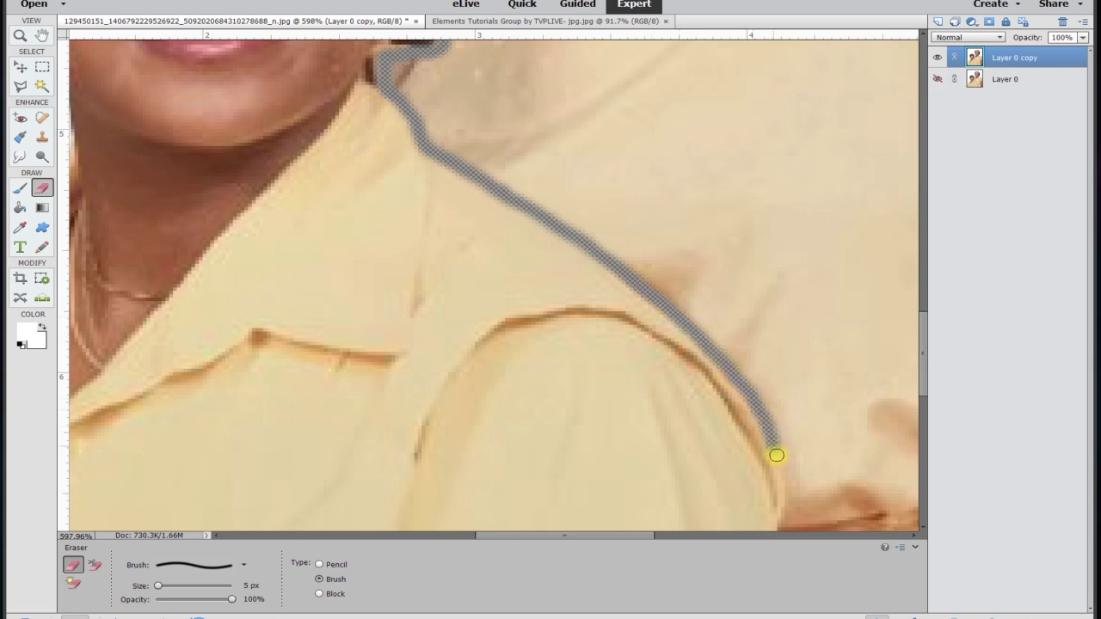
{"action": "left_click_drag", "start_coordinate": [785, 486], "coordinate": [795, 521]}
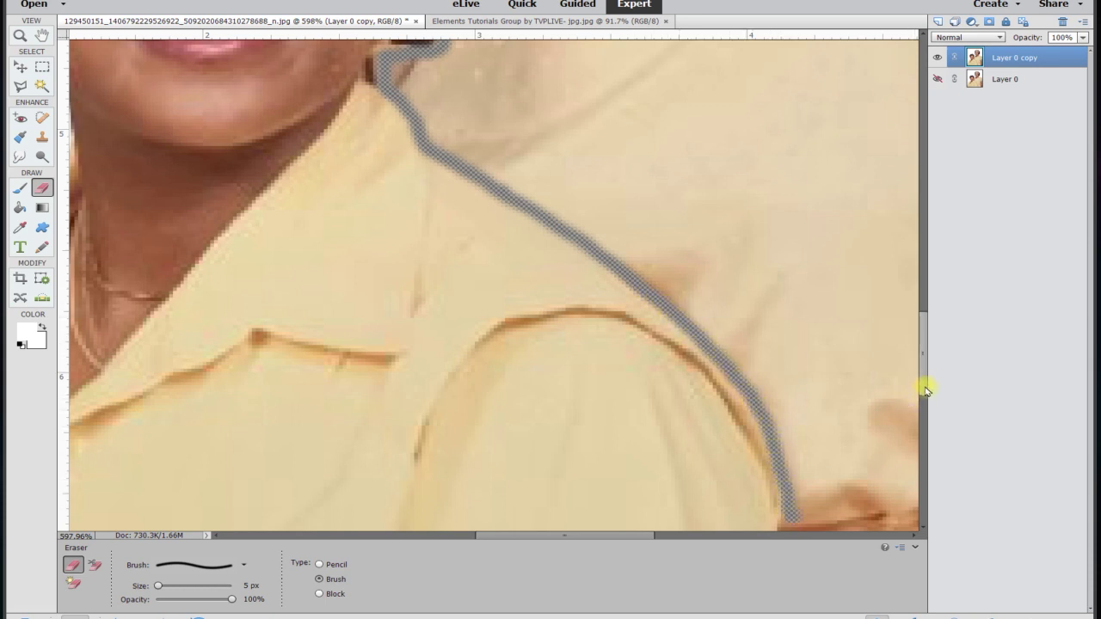
{"action": "left_click_drag", "start_coordinate": [926, 391], "coordinate": [924, 430]}
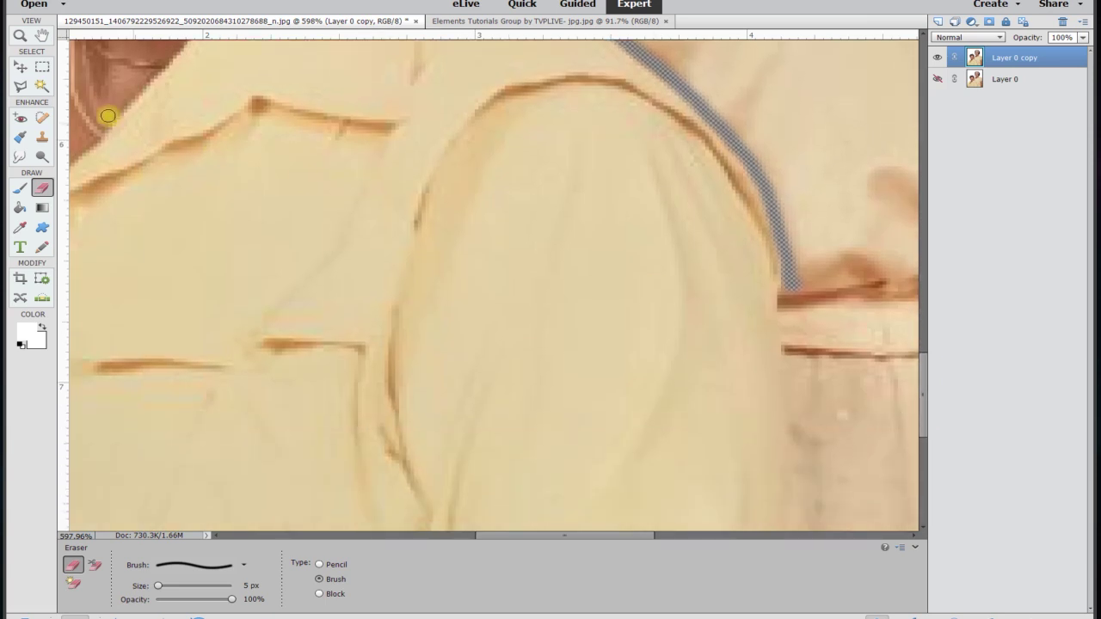
{"action": "left_click", "coordinate": [20, 87]}
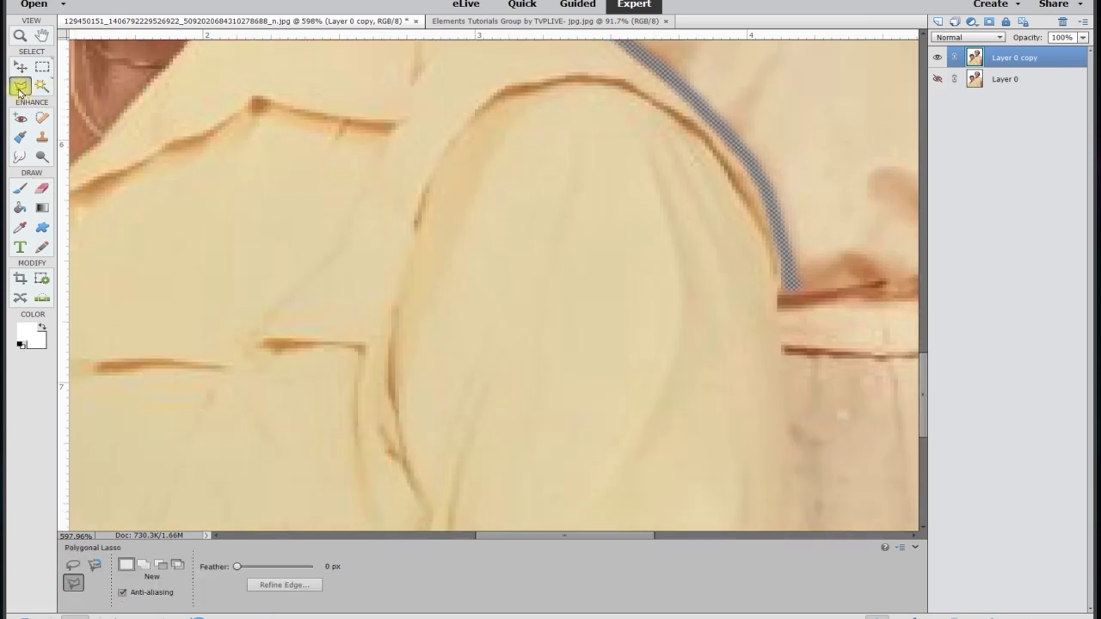
{"action": "left_click", "coordinate": [19, 189]}
{"action": "left_click", "coordinate": [41, 189]}
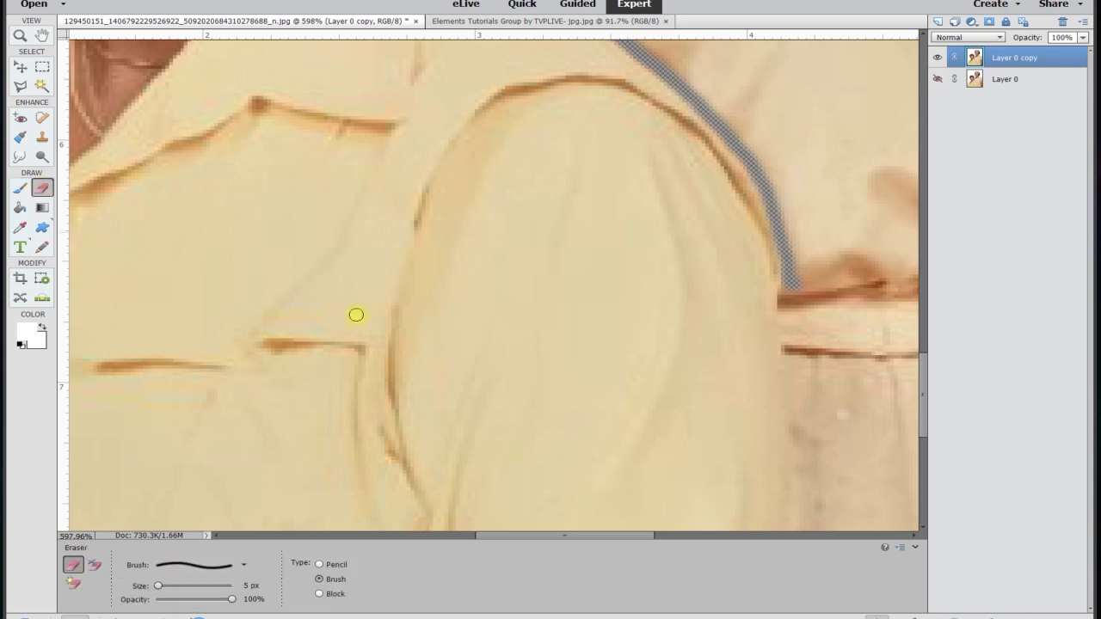
Erase the remaining 5 px separation line down the seated woman's sleeve from the waistband to the photo's lower edge
{"action": "left_click_drag", "start_coordinate": [631, 540], "coordinate": [671, 539]}
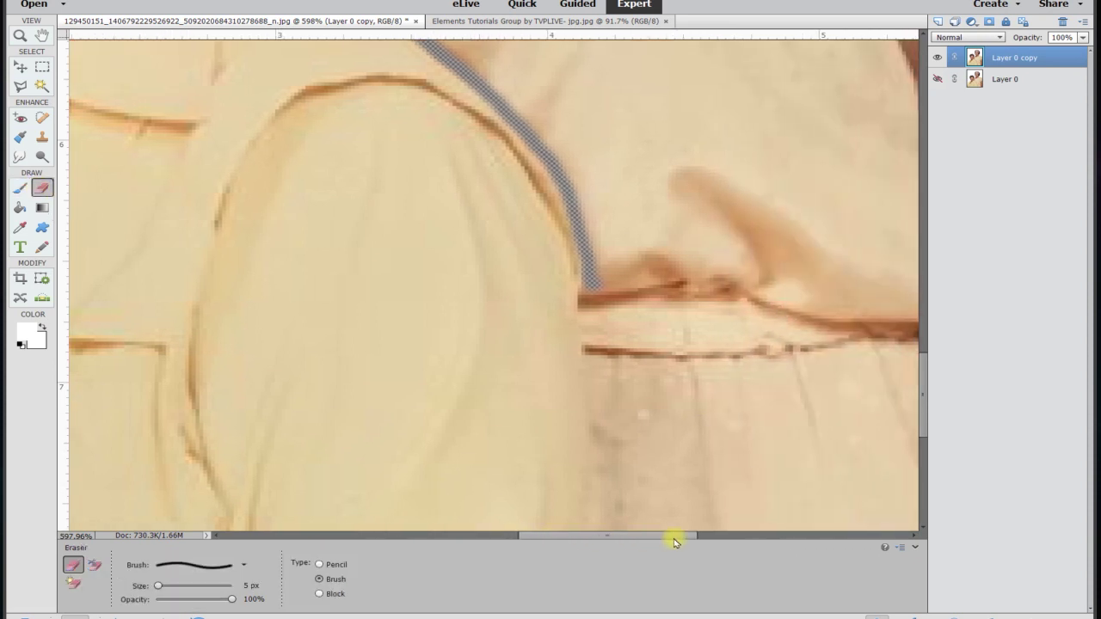
{"action": "left_click_drag", "start_coordinate": [921, 376], "coordinate": [927, 414]}
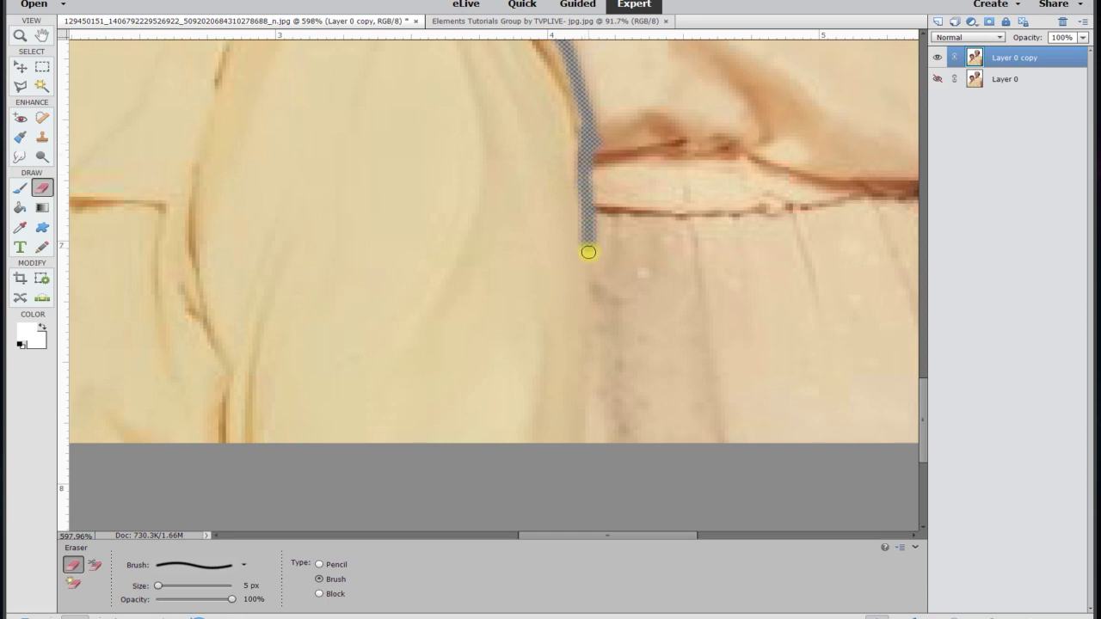
{"action": "left_click_drag", "start_coordinate": [589, 281], "coordinate": [591, 313]}
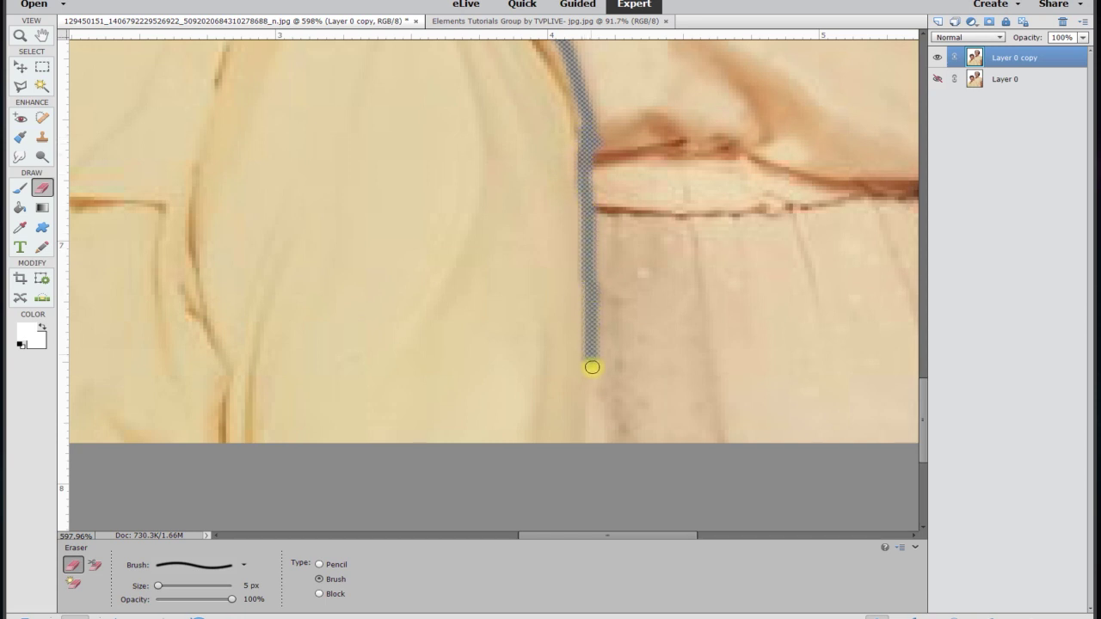
{"action": "left_click_drag", "start_coordinate": [587, 421], "coordinate": [570, 482]}
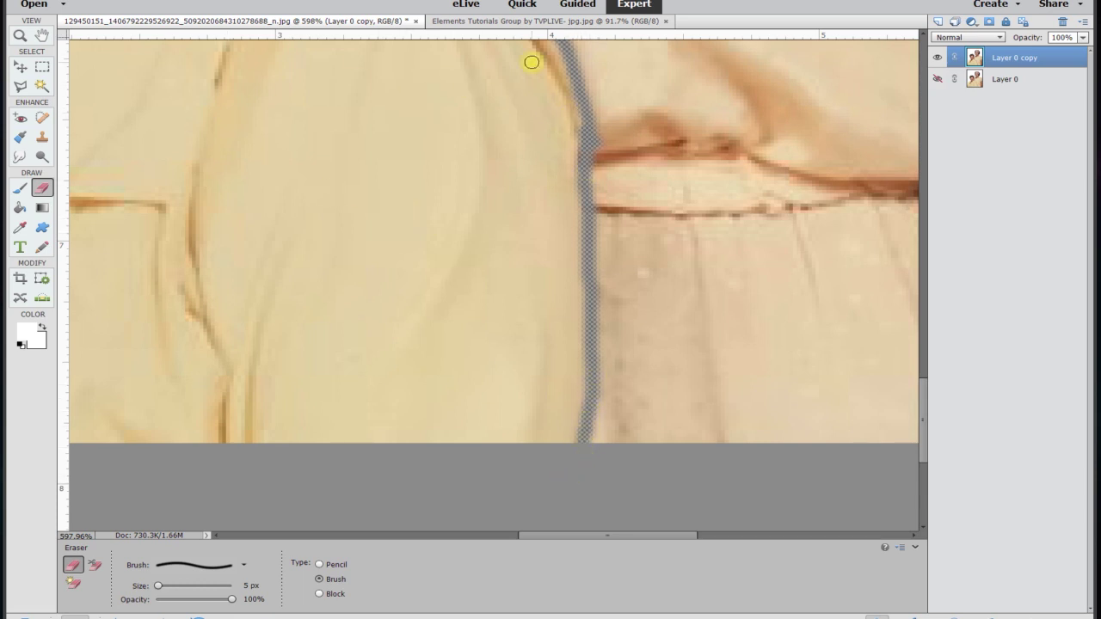
Start a Polygonal Lasso selection with 0 px feather below the photo, following the erased line up the seated woman's sleeve and shoulder
{"action": "left_click", "coordinate": [22, 88]}
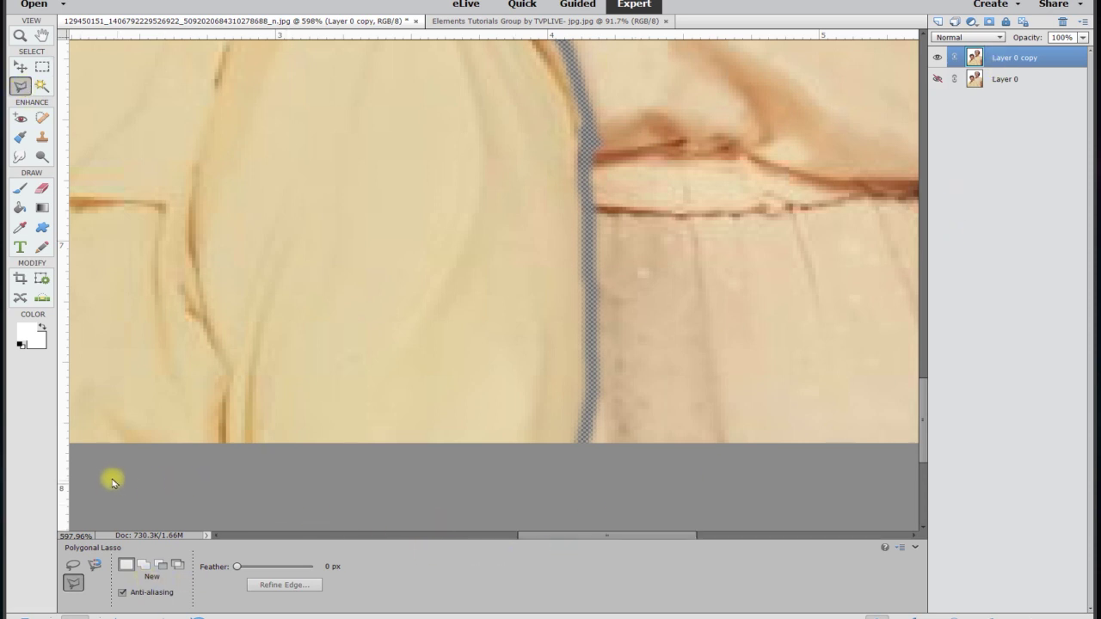
{"action": "left_click_drag", "start_coordinate": [542, 541], "coordinate": [327, 541]}
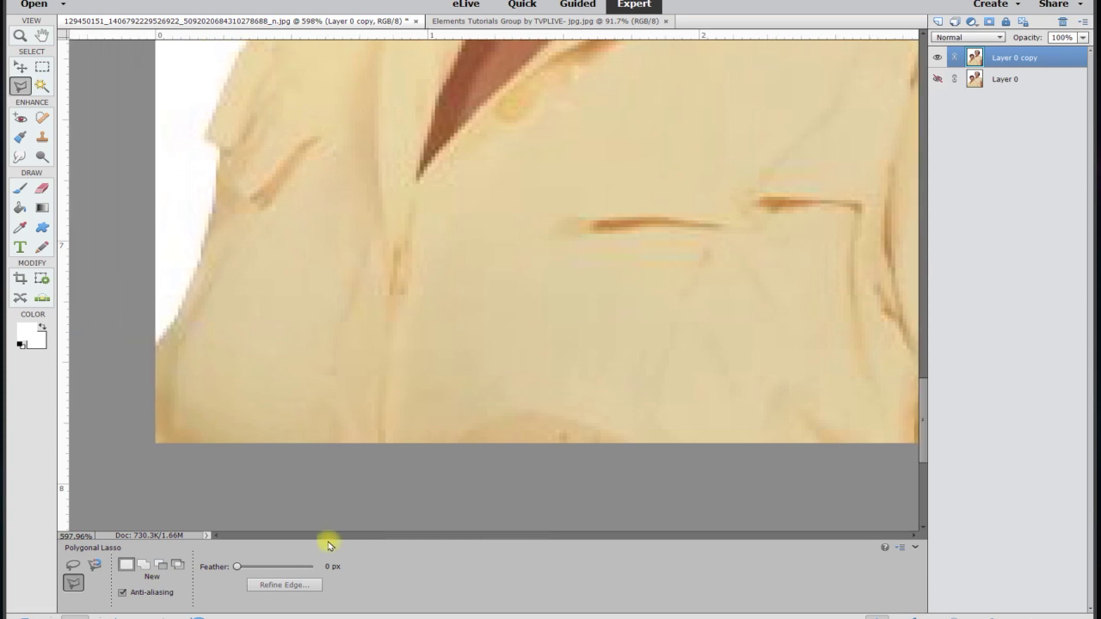
{"action": "left_click", "coordinate": [123, 459]}
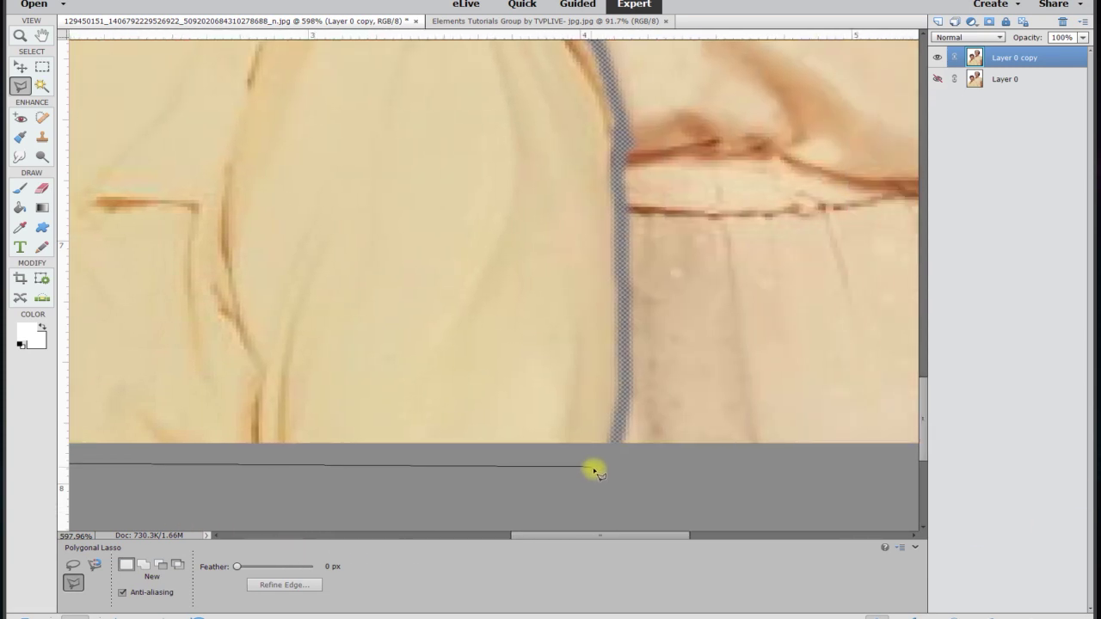
{"action": "left_click", "coordinate": [594, 468]}
{"action": "left_click", "coordinate": [613, 444]}
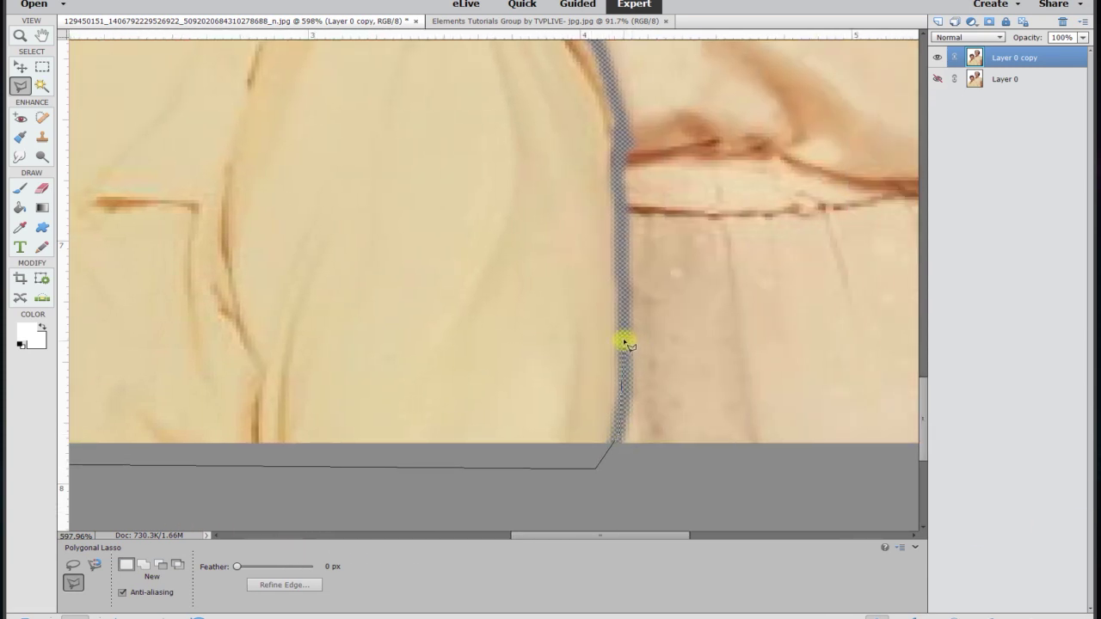
{"action": "left_click", "coordinate": [625, 342]}
{"action": "left_click", "coordinate": [620, 167]}
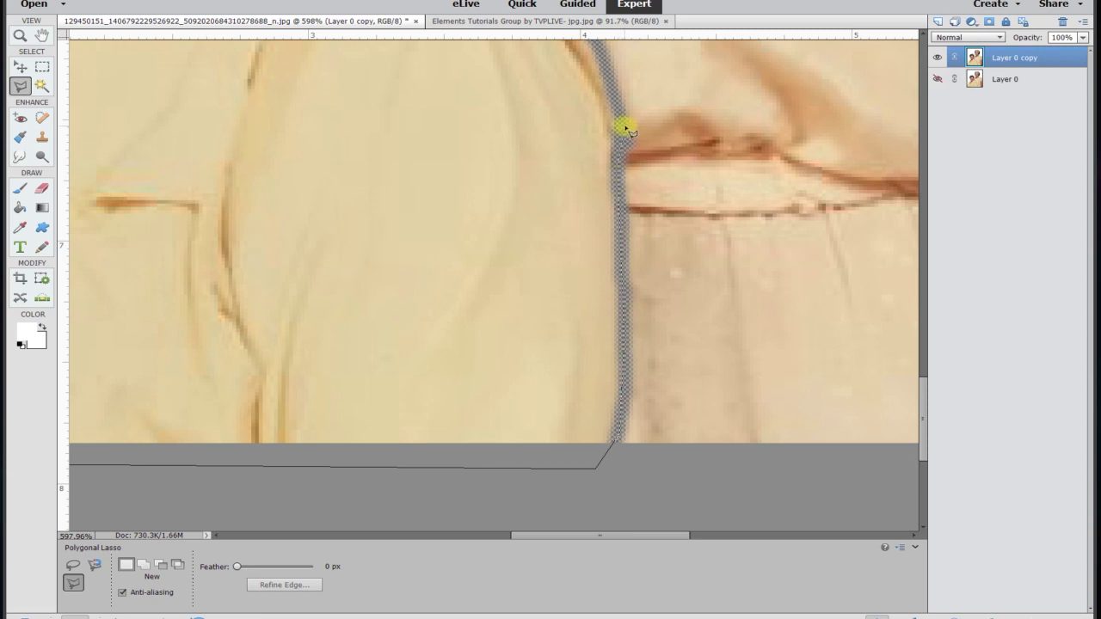
{"action": "left_click", "coordinate": [604, 55]}
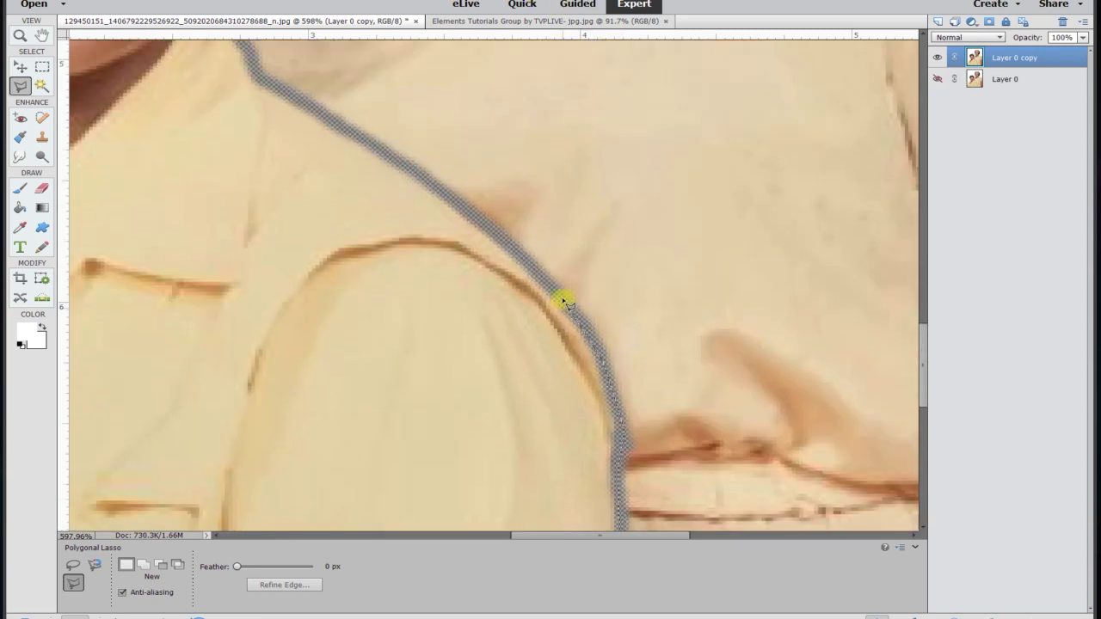
{"action": "left_click", "coordinate": [469, 210]}
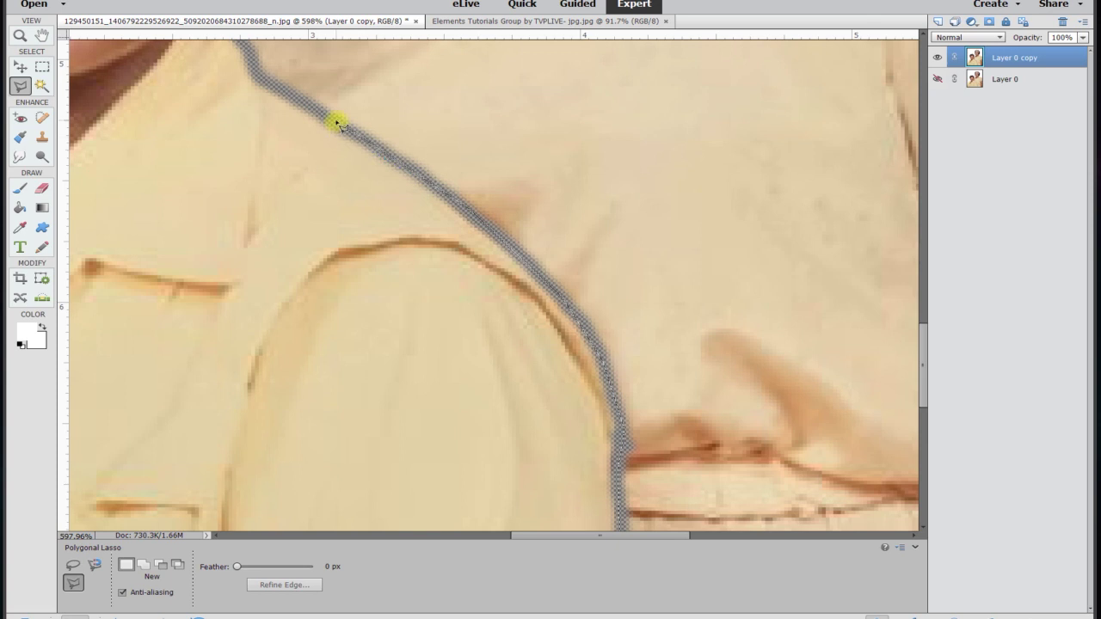
Continue the lasso outline along the erased line past the seated woman's collar, earring and hair to the line's upper end
{"action": "left_click", "coordinate": [447, 249]}
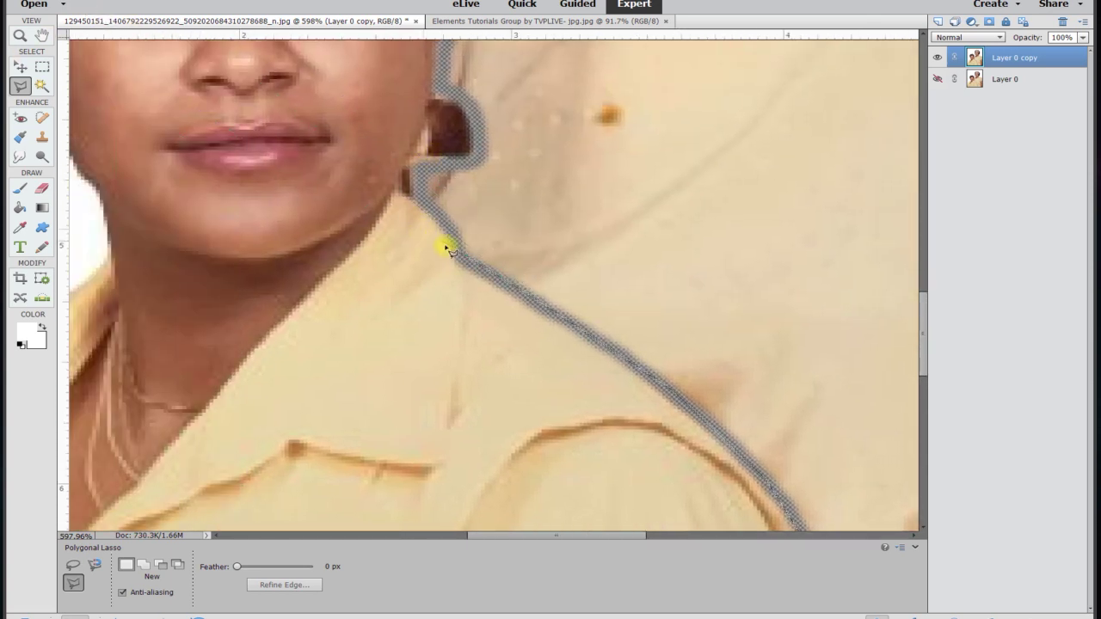
{"action": "left_click", "coordinate": [417, 171]}
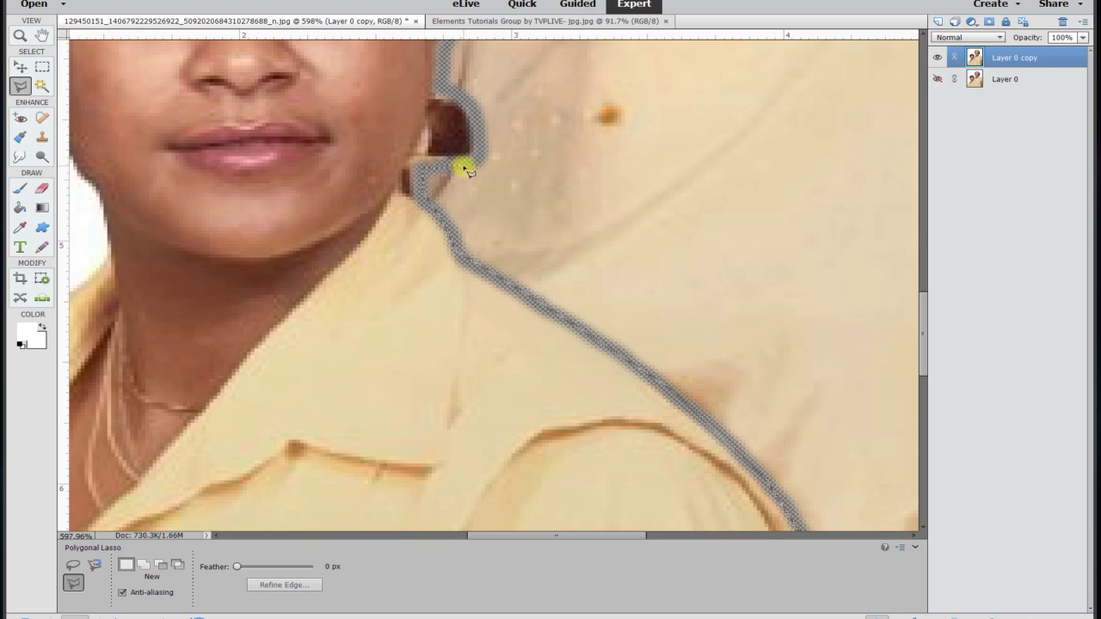
{"action": "left_click", "coordinate": [480, 157]}
{"action": "left_click", "coordinate": [459, 93]}
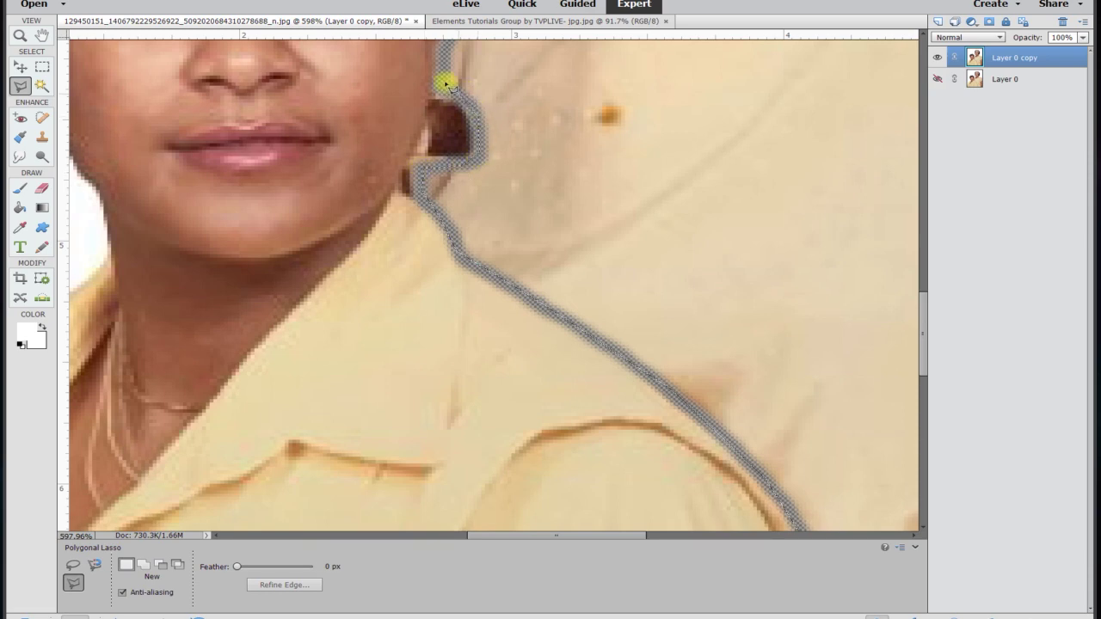
{"action": "left_click", "coordinate": [463, 251]}
{"action": "left_click", "coordinate": [472, 223]}
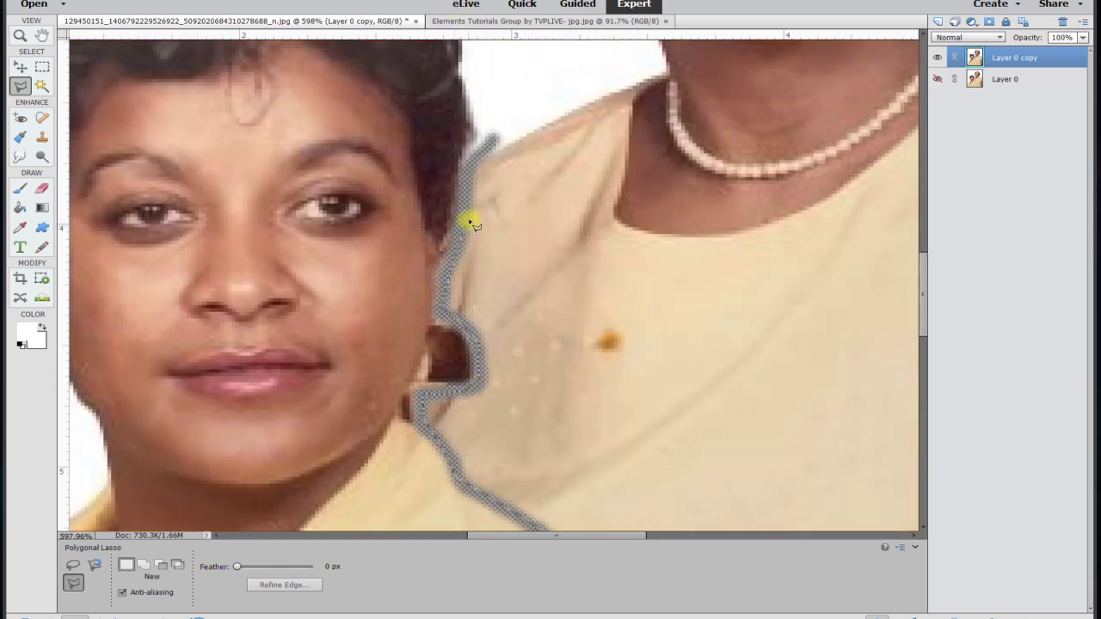
{"action": "left_click", "coordinate": [492, 140]}
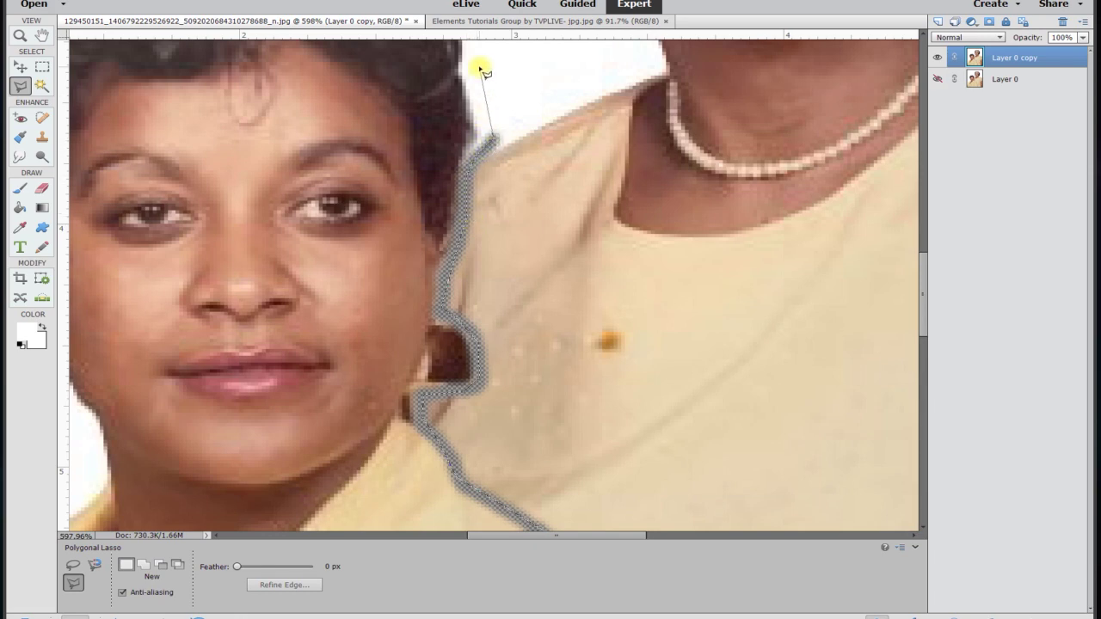
Complete the lasso selection around the seated woman's hair, across the white background and outside the photo's left and lower edges
{"action": "scroll", "coordinate": [486, 86], "scroll_direction": "up", "scroll_amount": 3}
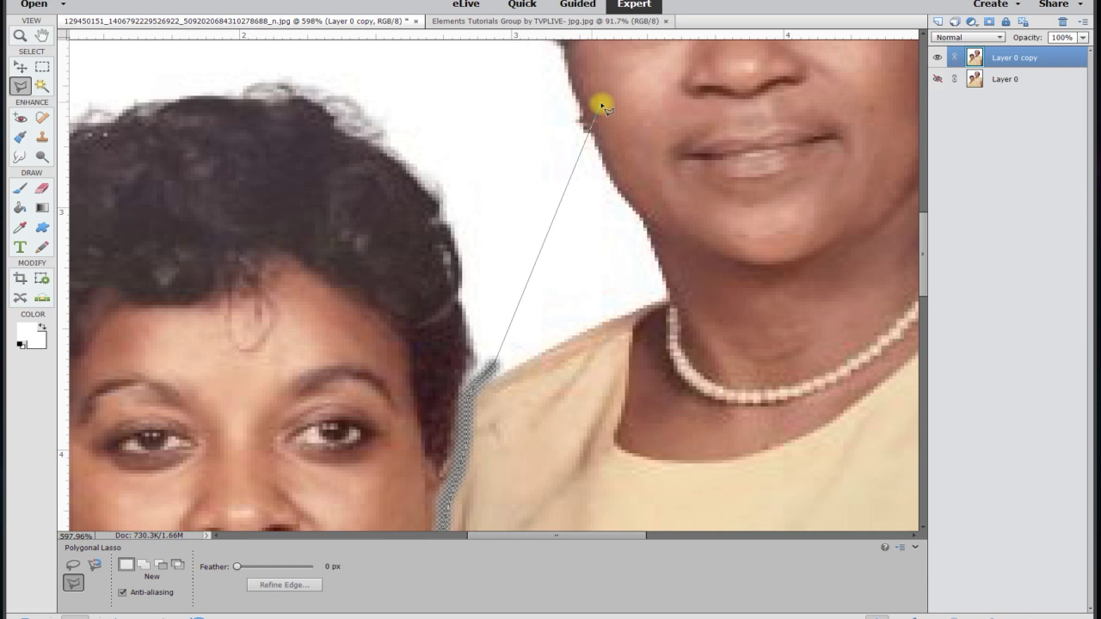
{"action": "left_click", "coordinate": [485, 251]}
{"action": "left_click", "coordinate": [449, 148]}
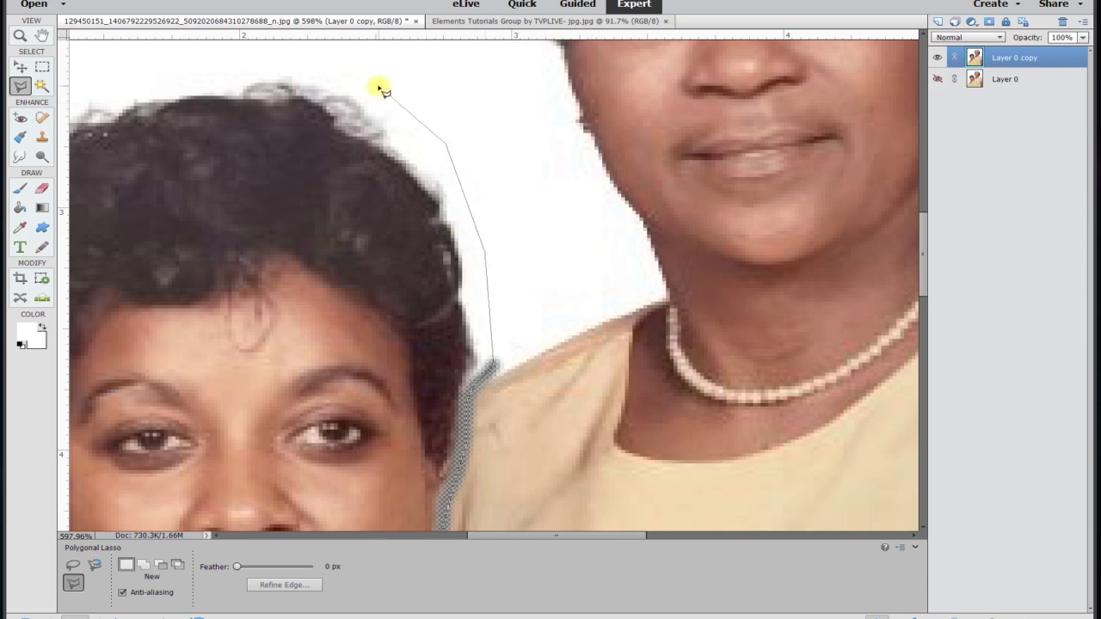
{"action": "left_click", "coordinate": [381, 89]}
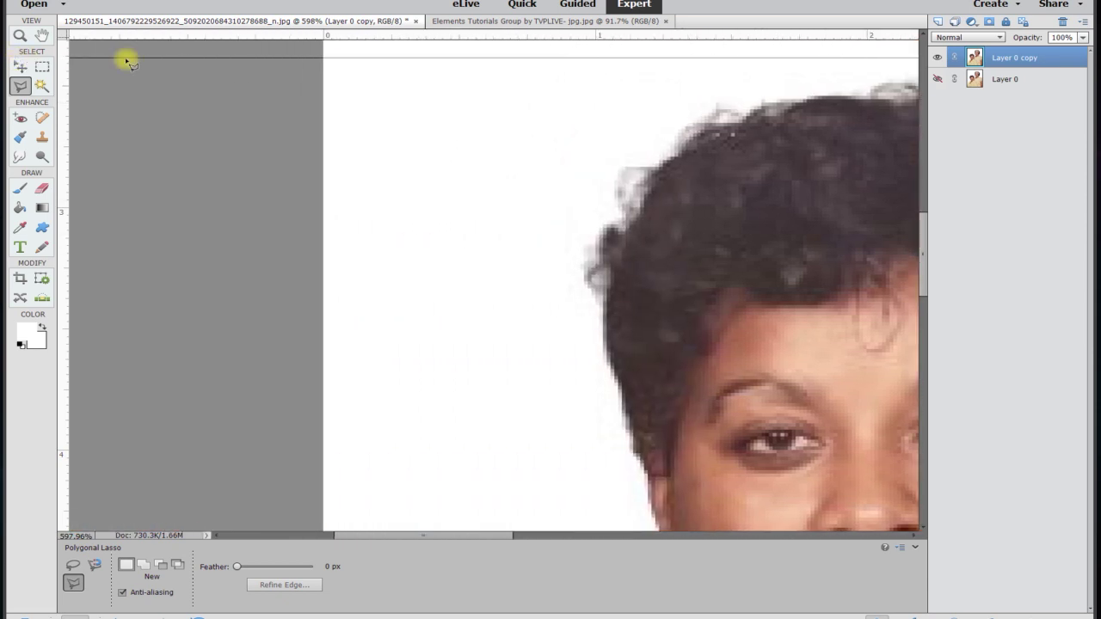
{"action": "left_click", "coordinate": [292, 59]}
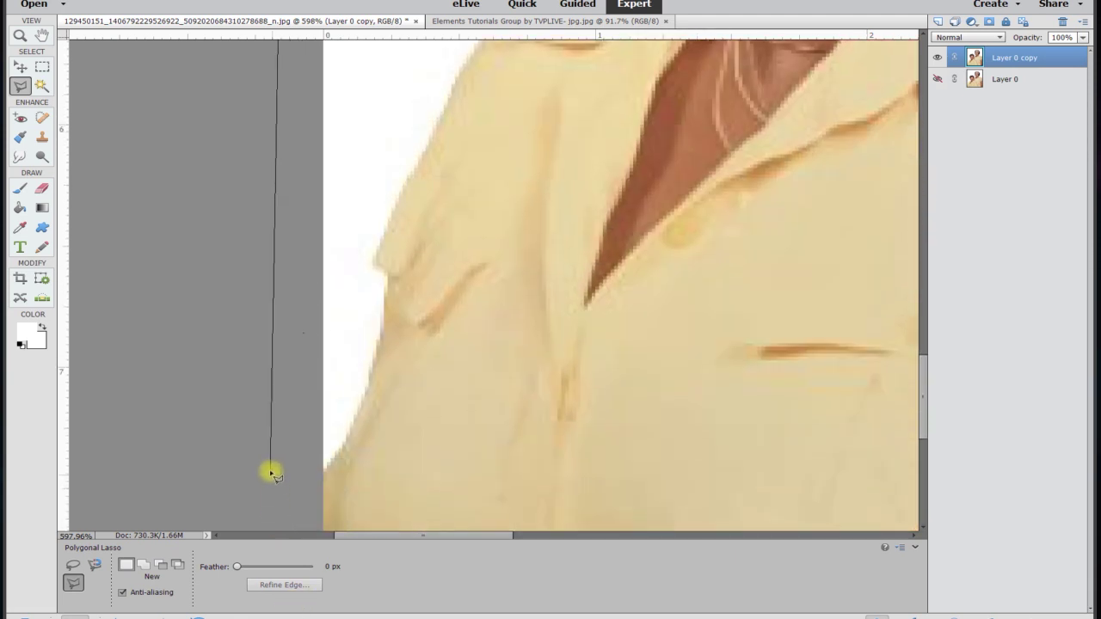
{"action": "left_click", "coordinate": [291, 320]}
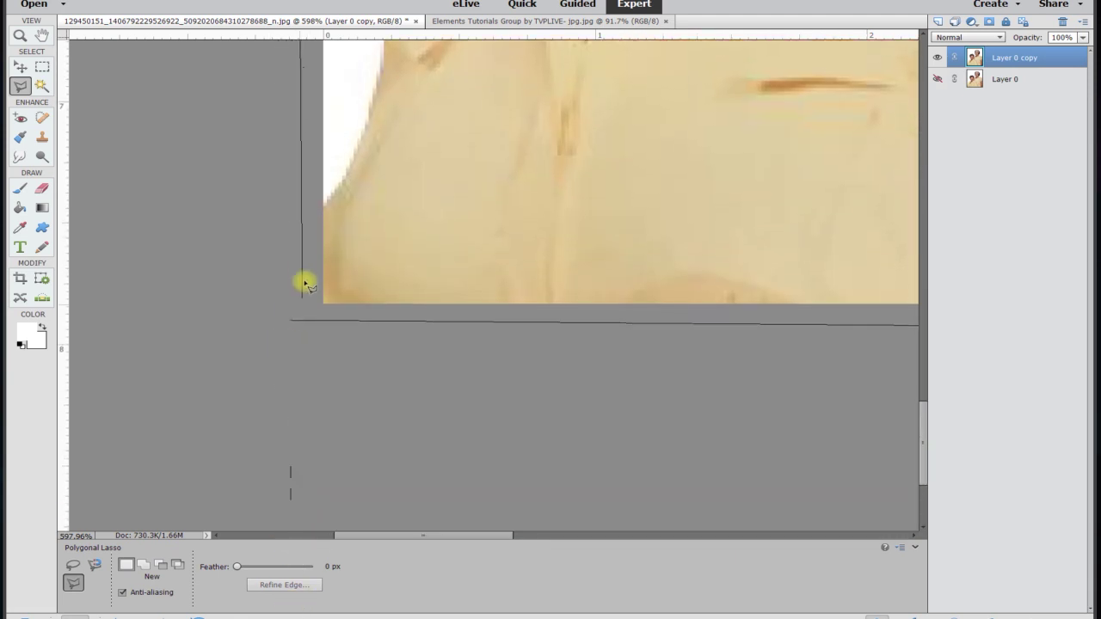
{"action": "scroll", "coordinate": [563, 329], "scroll_direction": "down", "scroll_amount": 10}
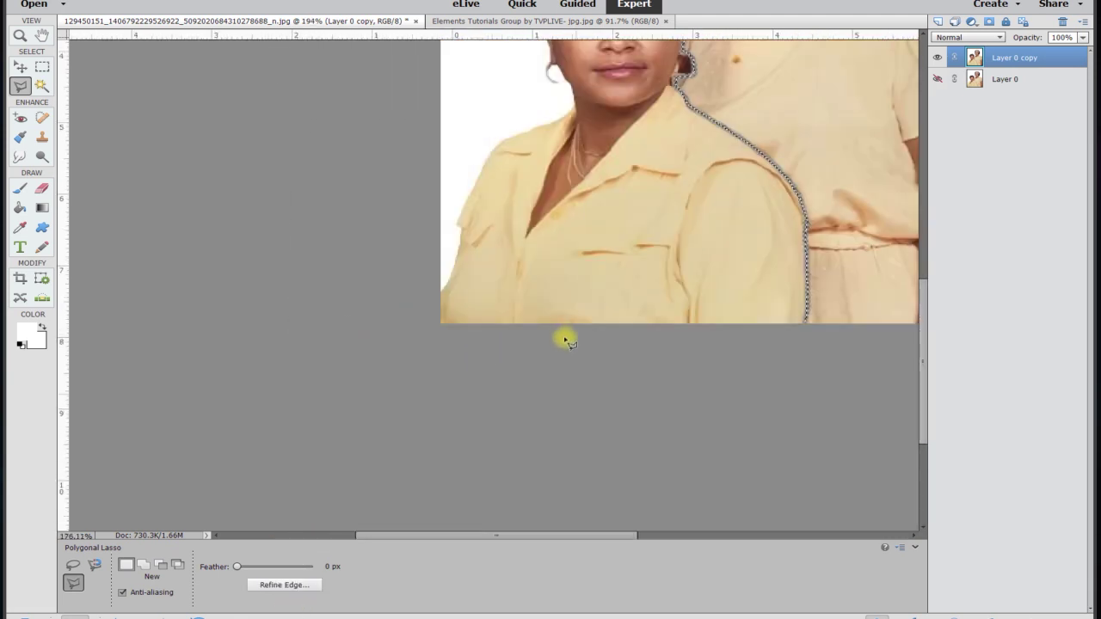
{"action": "scroll", "coordinate": [443, 321], "scroll_direction": "up", "scroll_amount": 2}
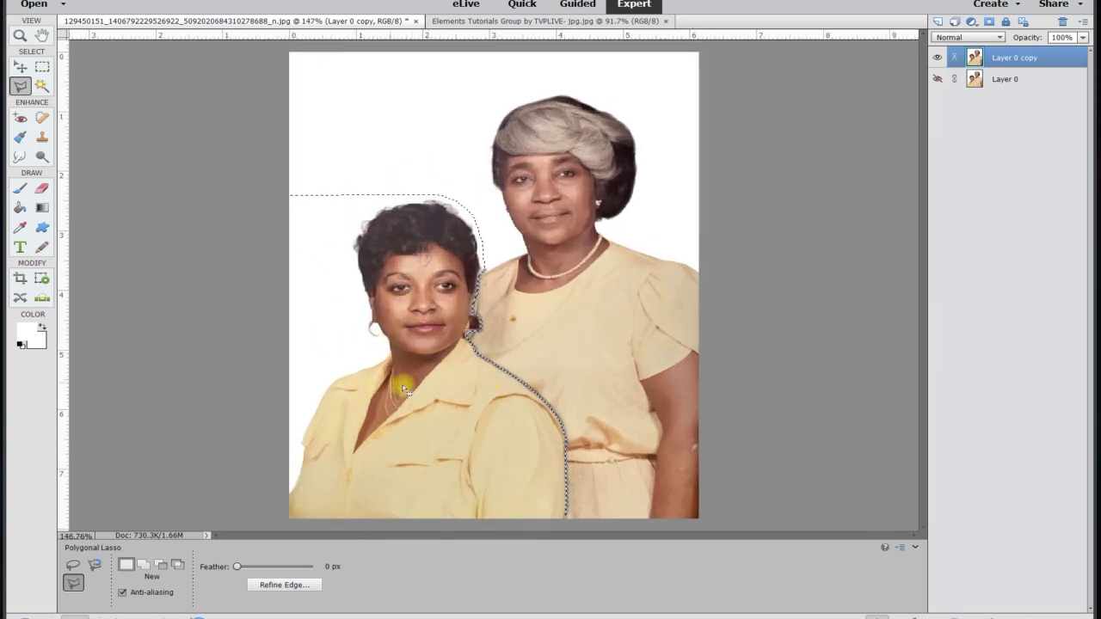
Cut the selected seated woman to a new layer and delete the remaining Layer 0 copy
{"action": "right_click", "coordinate": [408, 414]}
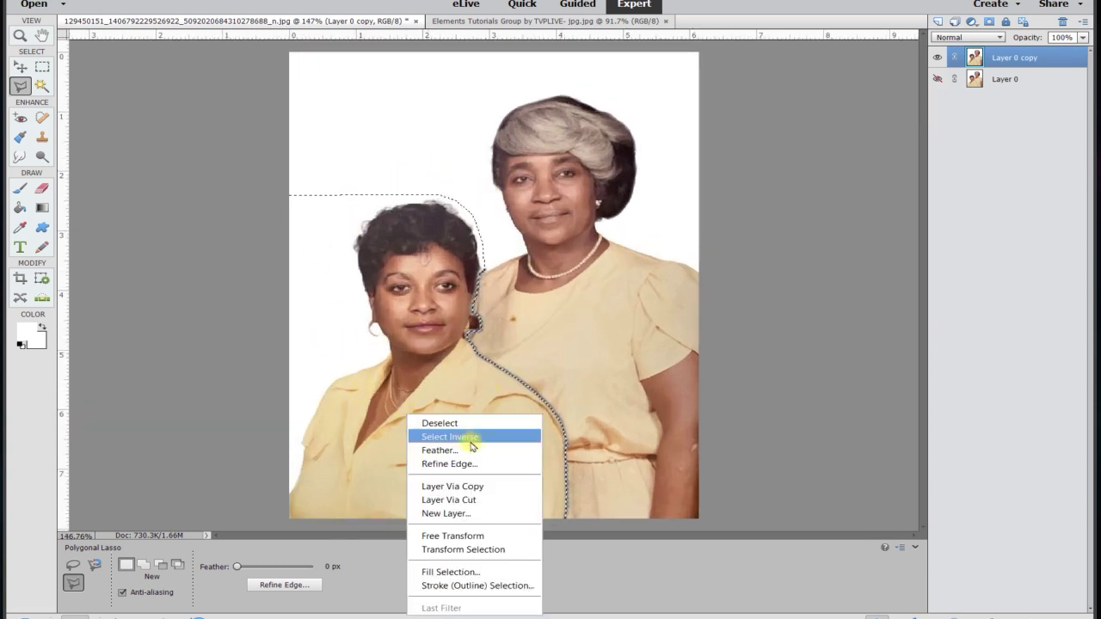
{"action": "left_click", "coordinate": [483, 500]}
{"action": "left_click", "coordinate": [22, 69]}
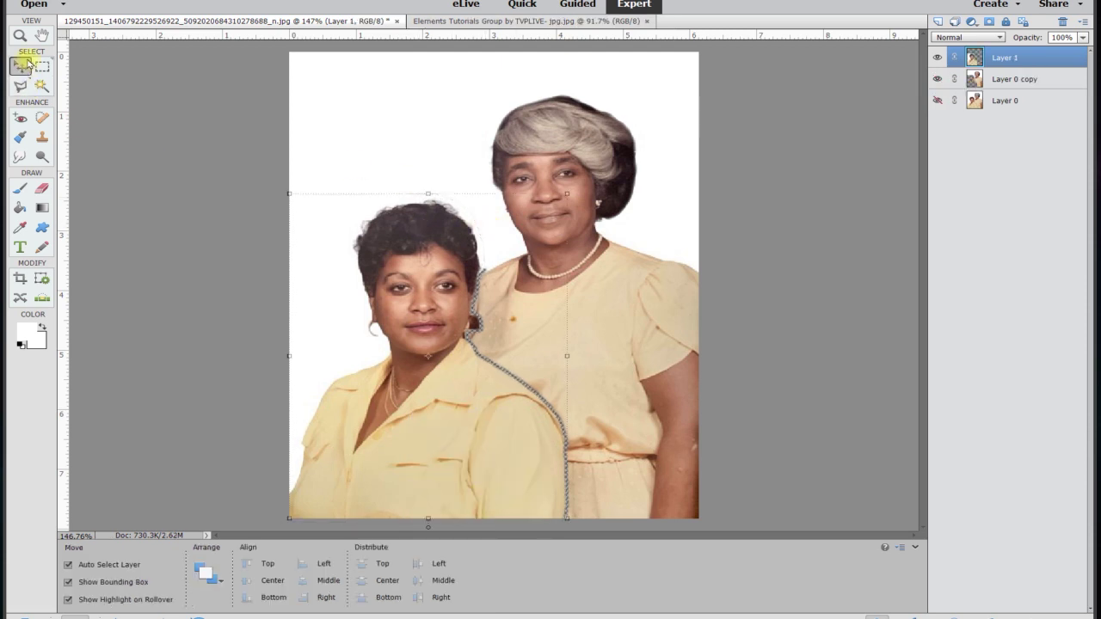
{"action": "left_click", "coordinate": [620, 161]}
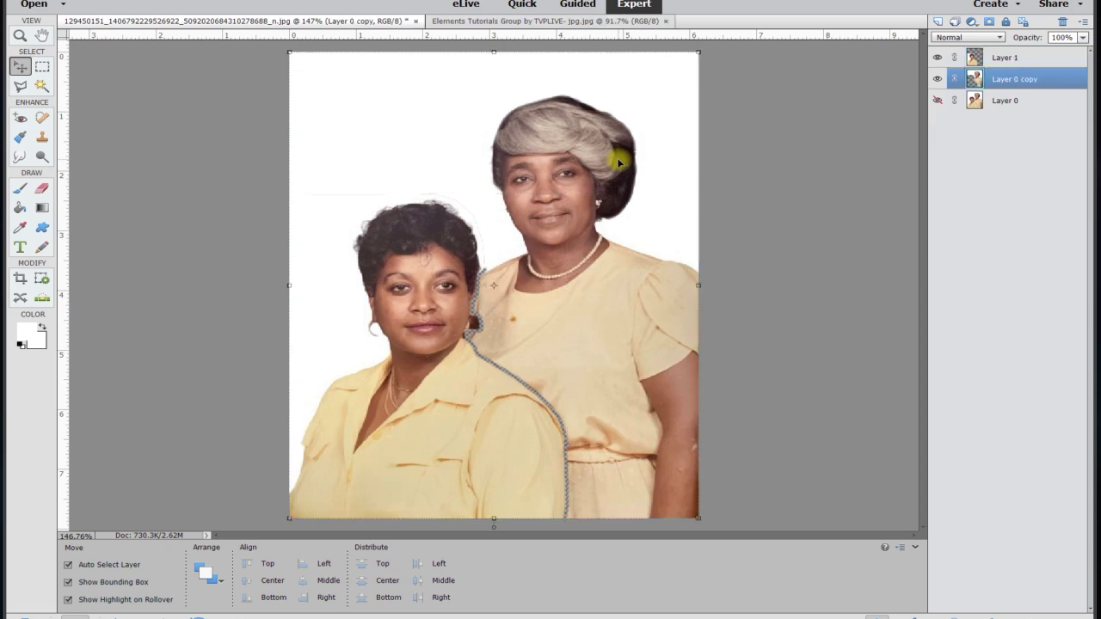
{"action": "key", "text": "Delete"}
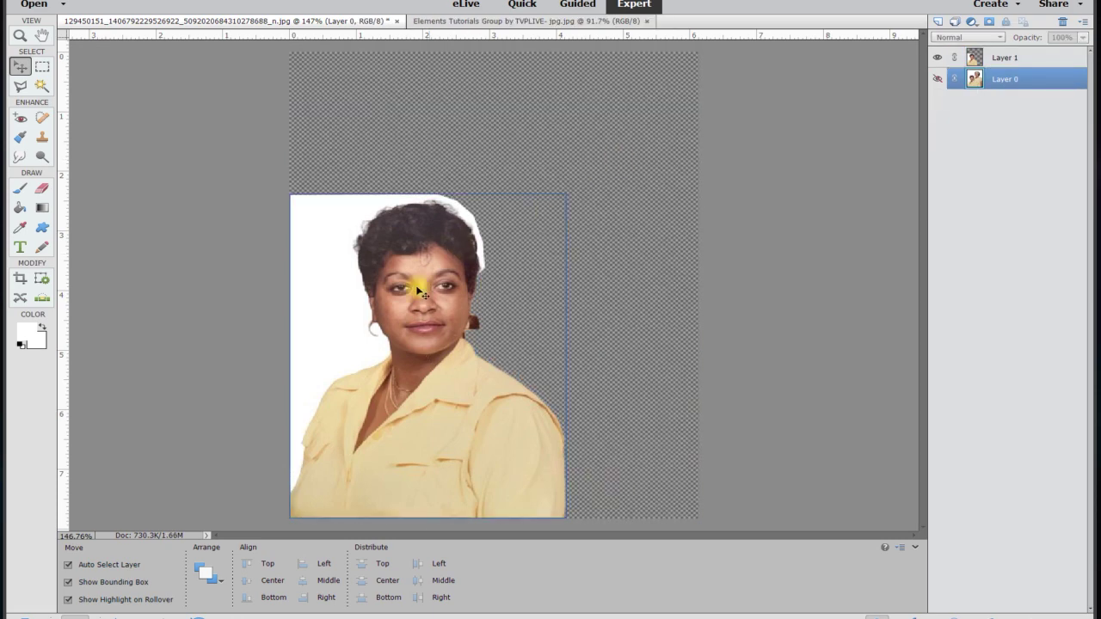
Make the original Layer 0 visible beneath the cut-out seated woman
{"action": "scroll", "coordinate": [585, 430], "scroll_direction": "up", "scroll_amount": 2}
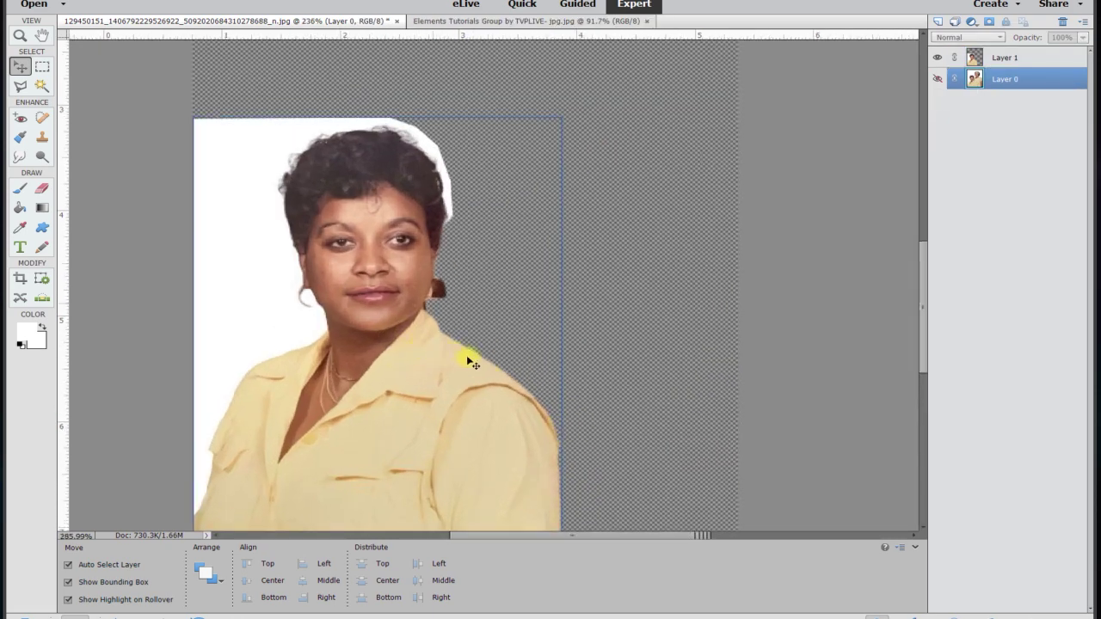
{"action": "scroll", "coordinate": [467, 361], "scroll_direction": "up", "scroll_amount": 4}
{"action": "scroll", "coordinate": [343, 289], "scroll_direction": "down", "scroll_amount": 4}
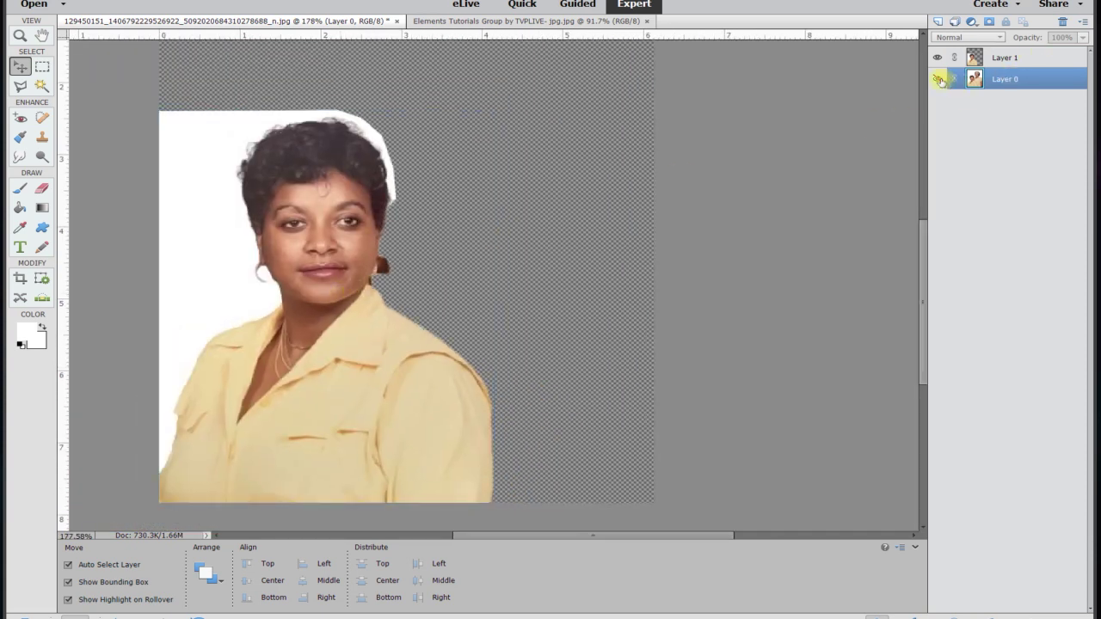
{"action": "left_click", "coordinate": [938, 79]}
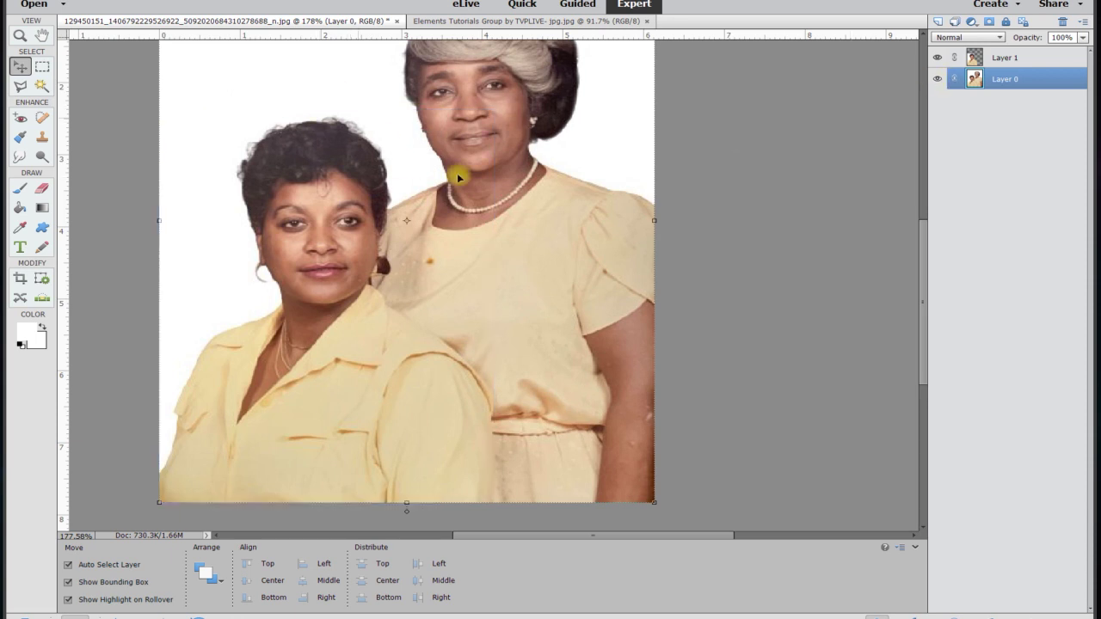
{"action": "scroll", "coordinate": [483, 142], "scroll_direction": "down", "scroll_amount": 1}
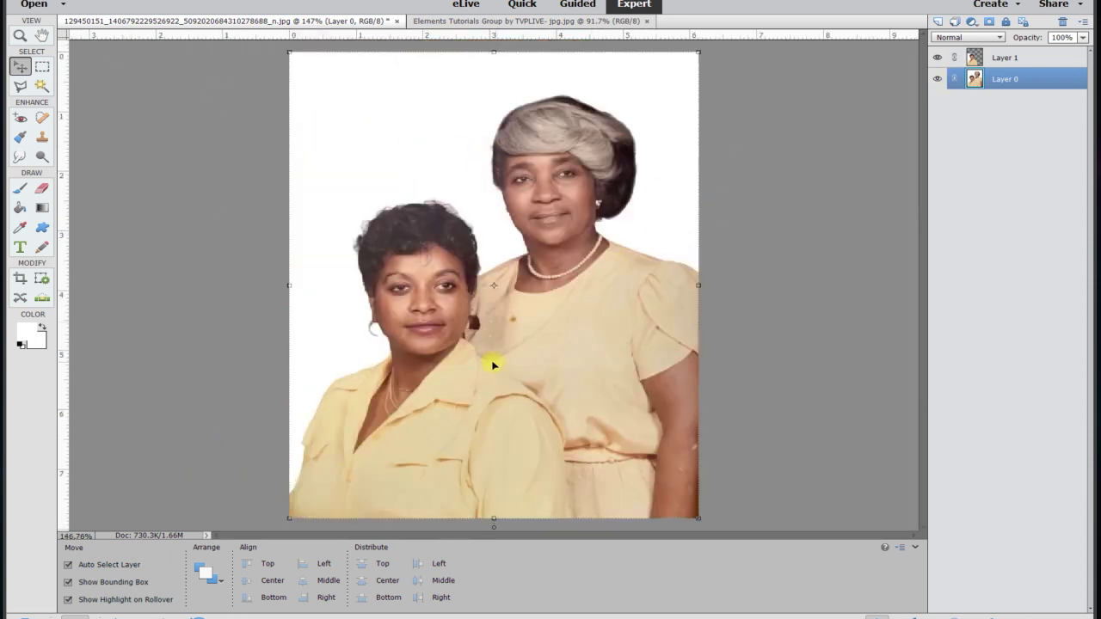
{"action": "left_click", "coordinate": [435, 332]}
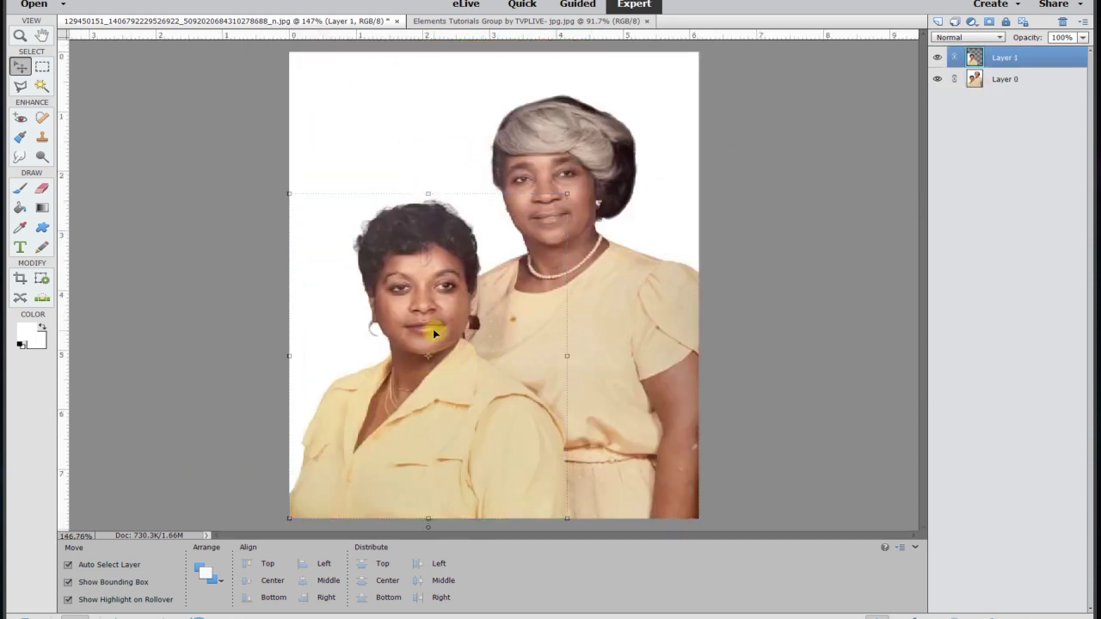
{"action": "left_click_drag", "start_coordinate": [432, 329], "coordinate": [457, 252]}
{"action": "key", "text": "ctrl+z"}
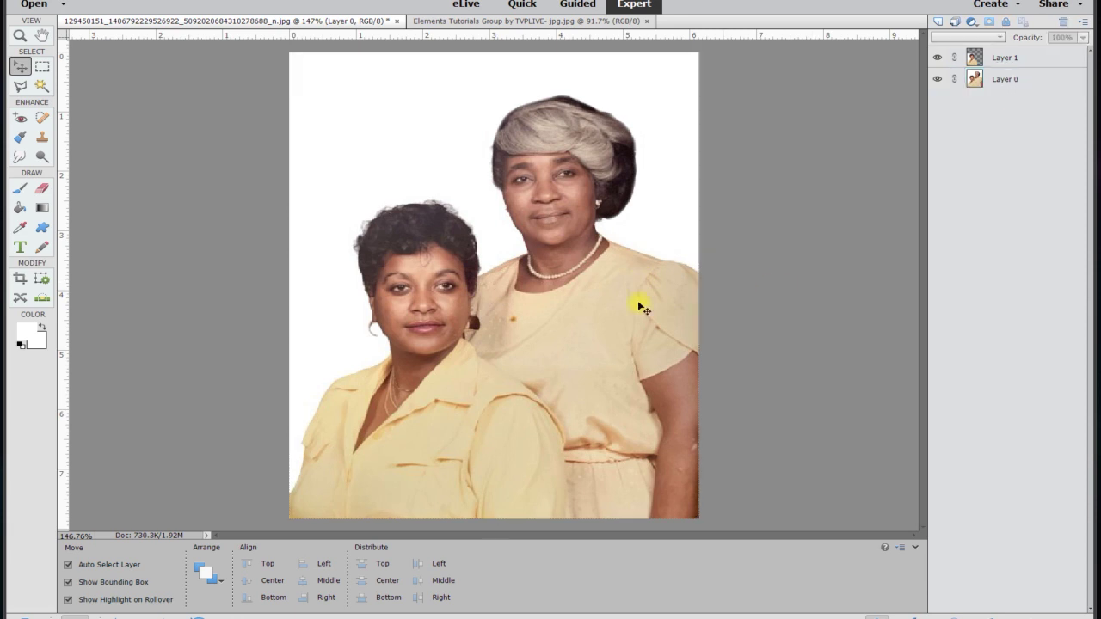
Nudge Layer 1 with the seated woman up and slightly left, bringing her head closer to the standing woman's height, then deselect it
{"action": "left_click", "coordinate": [419, 346]}
{"action": "key", "text": "shift+Up"}
{"action": "key", "text": "shift+Up"}
{"action": "key", "text": "shift+Up"}
{"action": "key", "text": "shift+Up"}
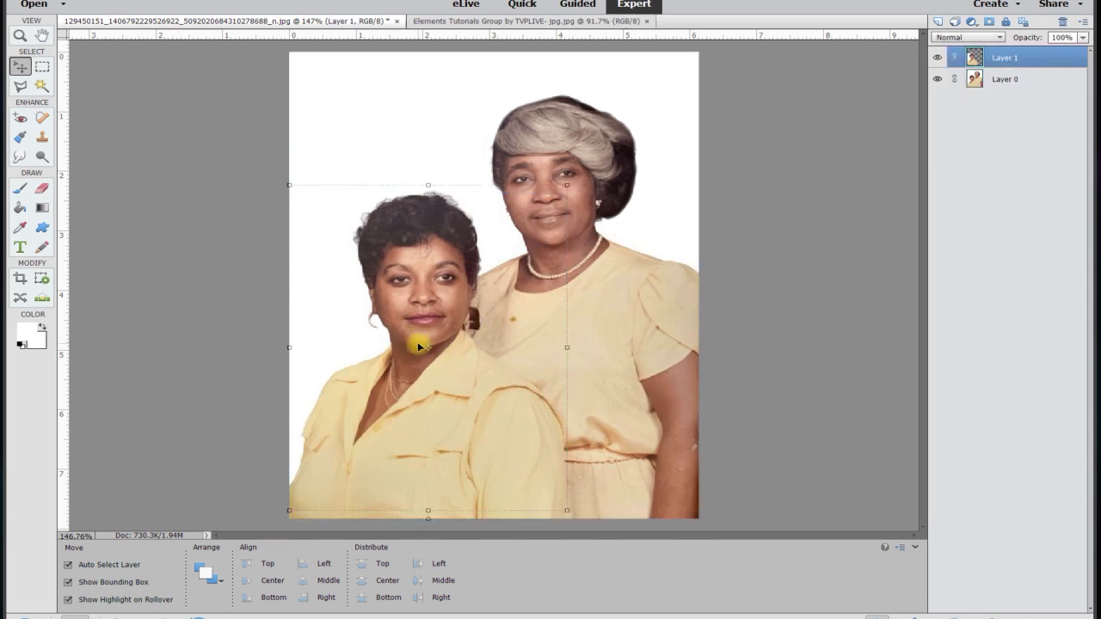
{"action": "key", "text": "shift+Up"}
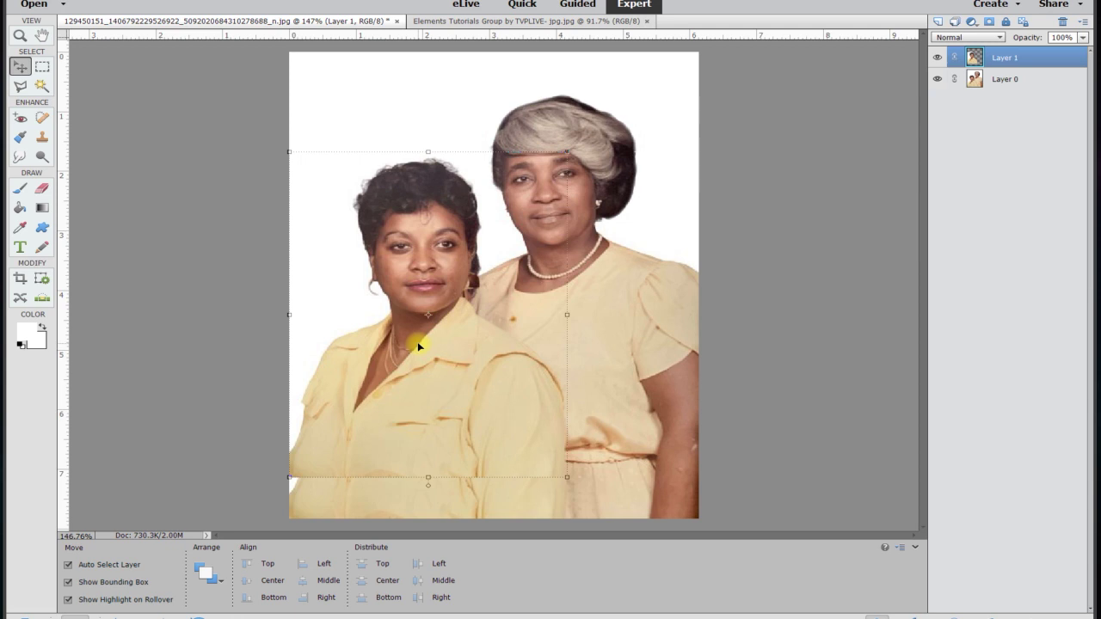
{"action": "key", "text": "shift+Up"}
{"action": "key", "text": "shift+Left"}
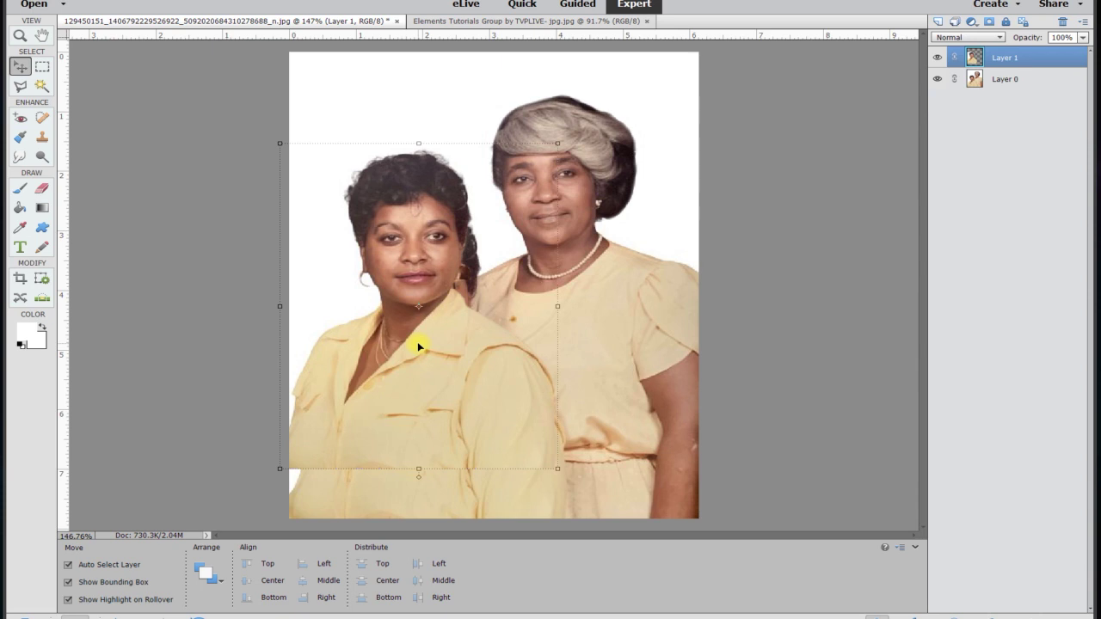
{"action": "key", "text": "Up"}
{"action": "key", "text": "Up"}
{"action": "key", "text": "Up"}
{"action": "key", "text": "Up"}
{"action": "key", "text": "Up"}
{"action": "key", "text": "Up"}
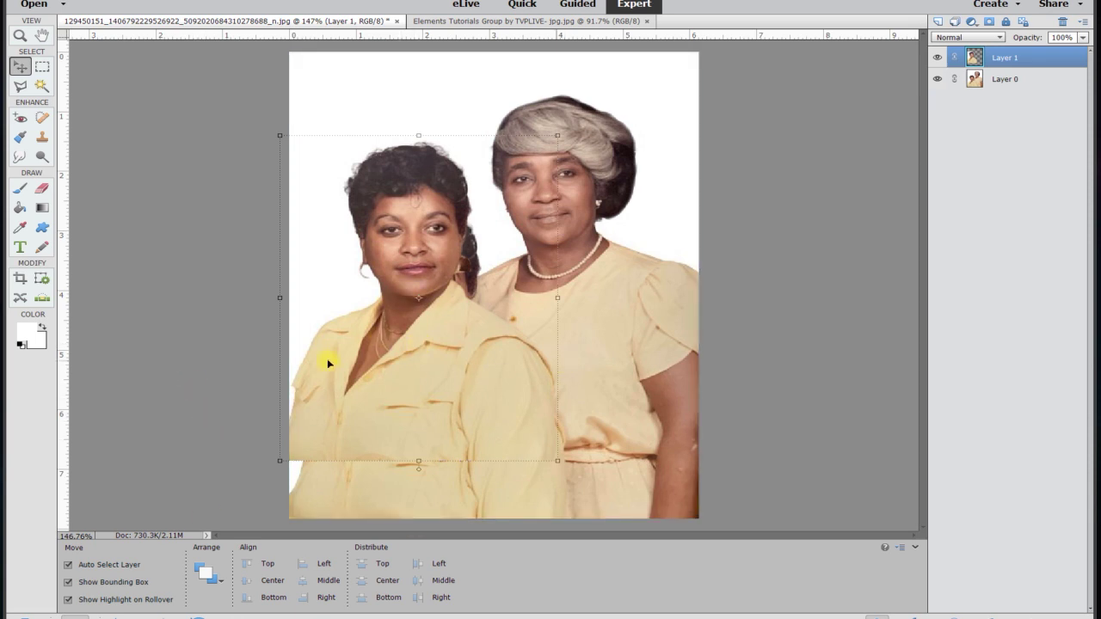
{"action": "left_click", "coordinate": [170, 319]}
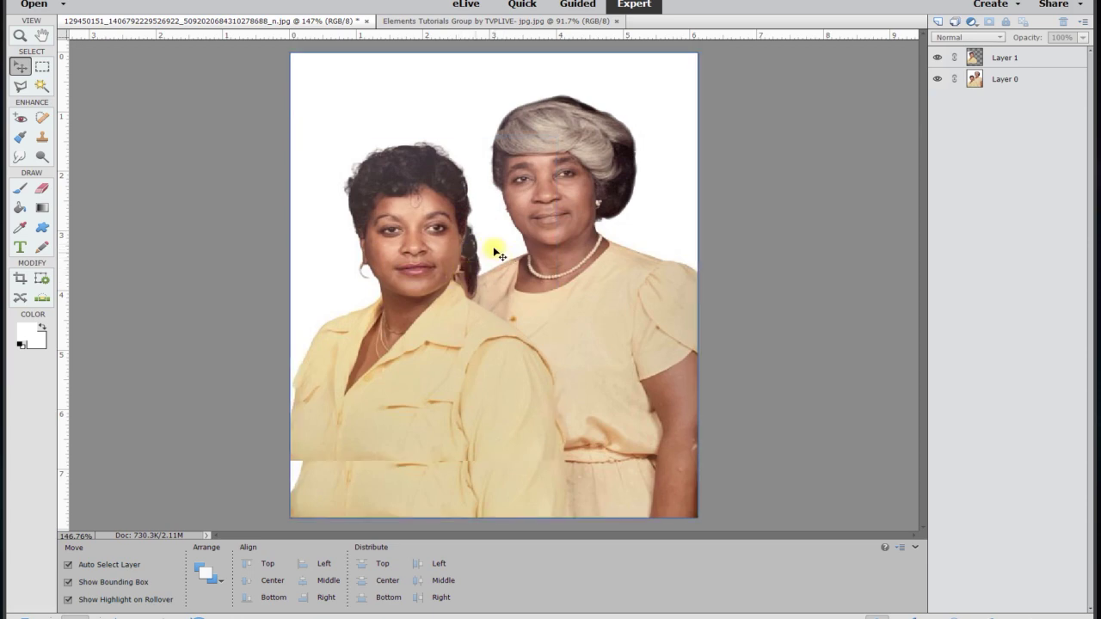
On Layer 0, use the Smudge tool at 25 px to push white background over the old hair showing beside the seated woman's face
{"action": "left_click", "coordinate": [537, 271]}
{"action": "scroll", "coordinate": [469, 258], "scroll_direction": "up", "scroll_amount": 5}
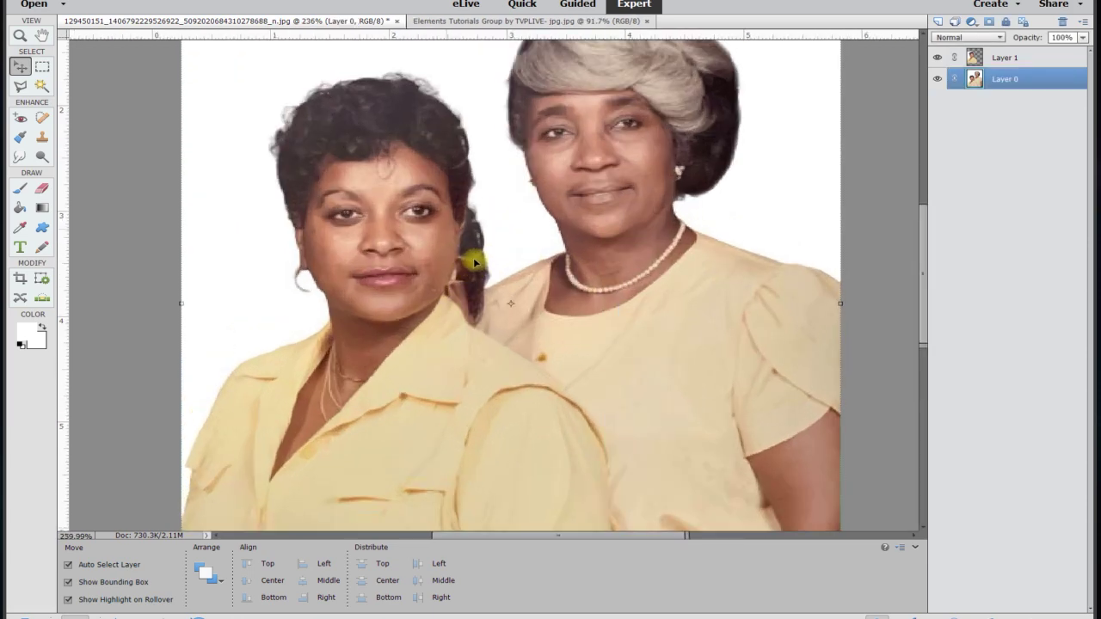
{"action": "scroll", "coordinate": [533, 320], "scroll_direction": "up", "scroll_amount": 1}
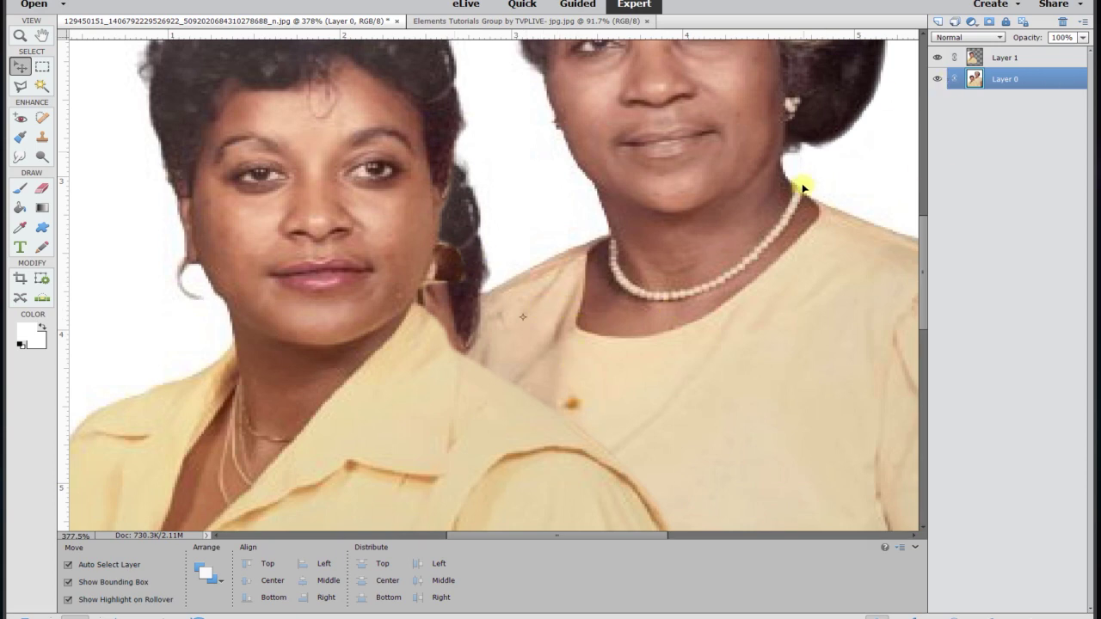
{"action": "left_click", "coordinate": [938, 80]}
{"action": "left_click", "coordinate": [938, 80]}
{"action": "left_click", "coordinate": [19, 157]}
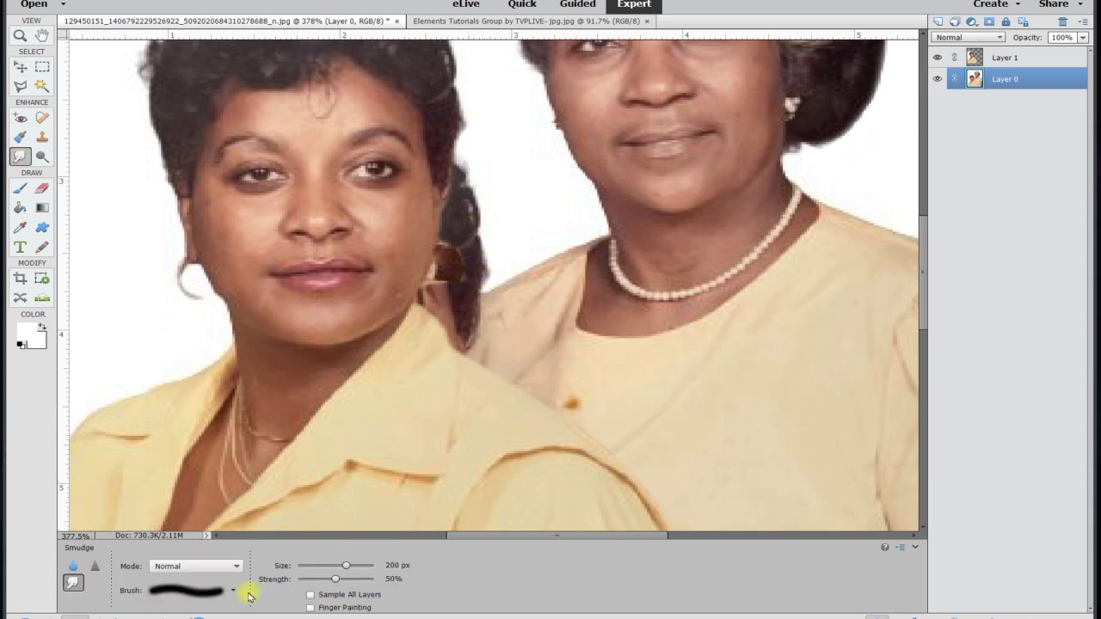
{"action": "left_click", "coordinate": [392, 565]}
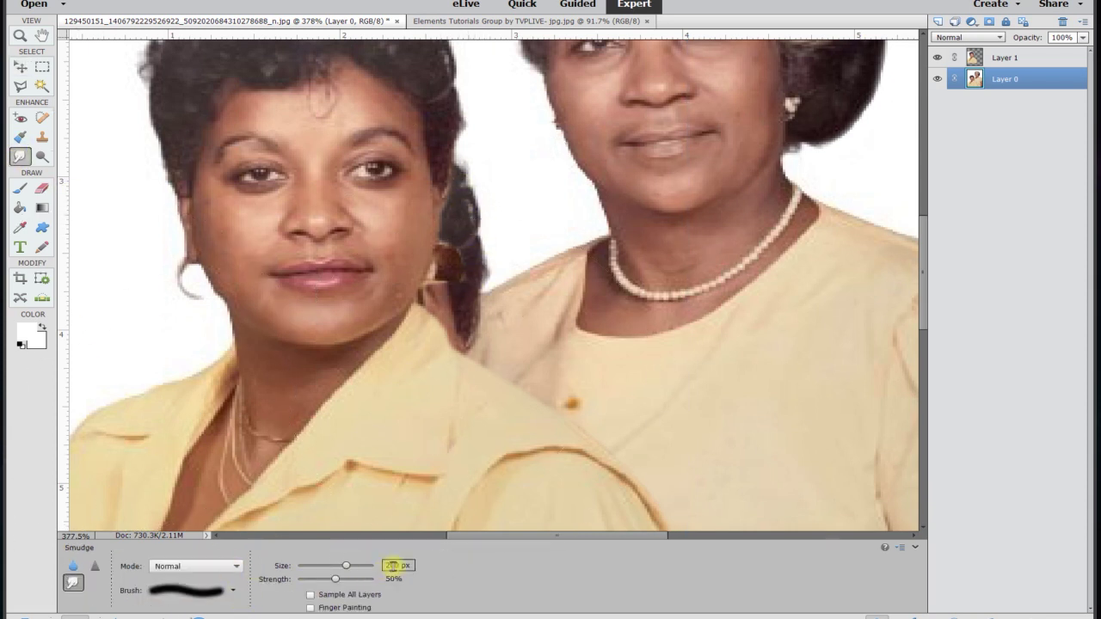
{"action": "type", "text": "50"}
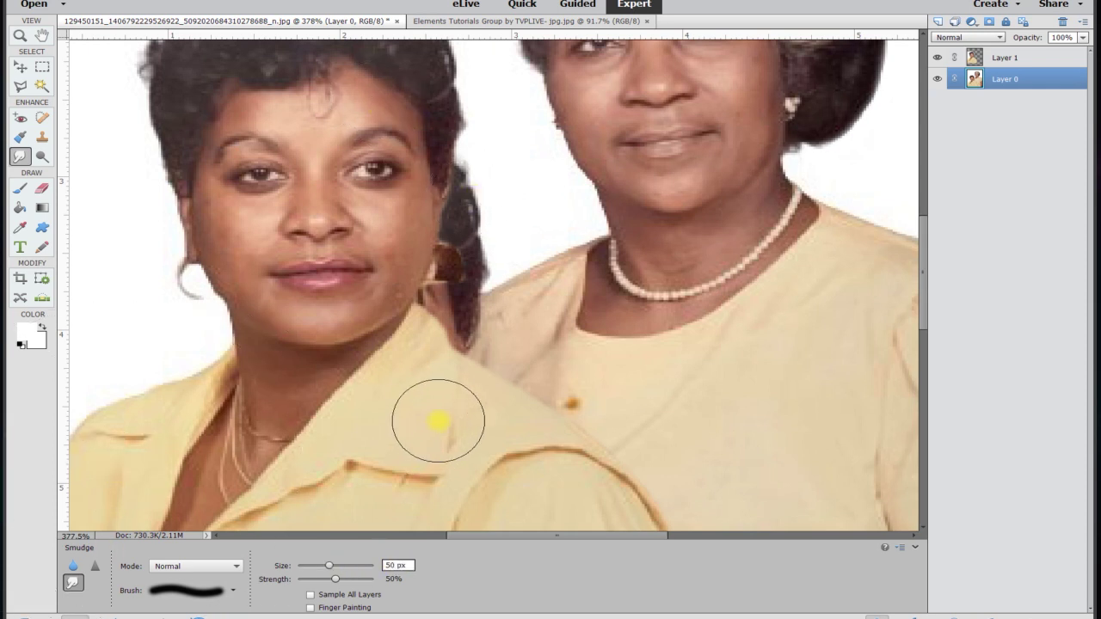
{"action": "key", "text": "BackSpace"}
{"action": "key", "text": "BackSpace"}
{"action": "type", "text": "25"}
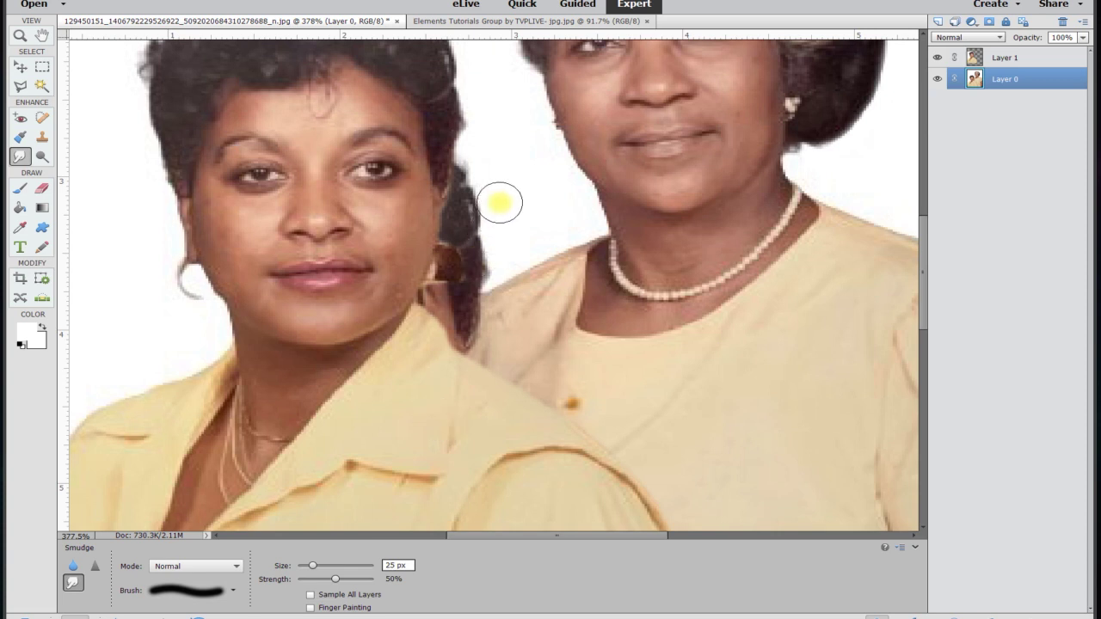
{"action": "mouse_move", "coordinate": [499, 197]}
{"action": "left_mouse_down"}
{"action": "mouse_move", "coordinate": [487, 162]}
{"action": "mouse_move", "coordinate": [409, 192]}
{"action": "mouse_move", "coordinate": [485, 196]}
{"action": "mouse_move", "coordinate": [474, 205]}
{"action": "mouse_move", "coordinate": [488, 206]}
{"action": "mouse_move", "coordinate": [421, 218]}
{"action": "mouse_move", "coordinate": [513, 212]}
{"action": "mouse_move", "coordinate": [423, 240]}
{"action": "mouse_move", "coordinate": [496, 233]}
{"action": "mouse_move", "coordinate": [420, 255]}
{"action": "mouse_move", "coordinate": [487, 241]}
{"action": "mouse_move", "coordinate": [421, 255]}
{"action": "mouse_move", "coordinate": [468, 253]}
{"action": "mouse_move", "coordinate": [469, 270]}
{"action": "mouse_move", "coordinate": [450, 270]}
{"action": "mouse_move", "coordinate": [474, 269]}
{"action": "mouse_move", "coordinate": [431, 284]}
{"action": "mouse_move", "coordinate": [473, 292]}
{"action": "mouse_move", "coordinate": [501, 324]}
{"action": "left_mouse_up"}
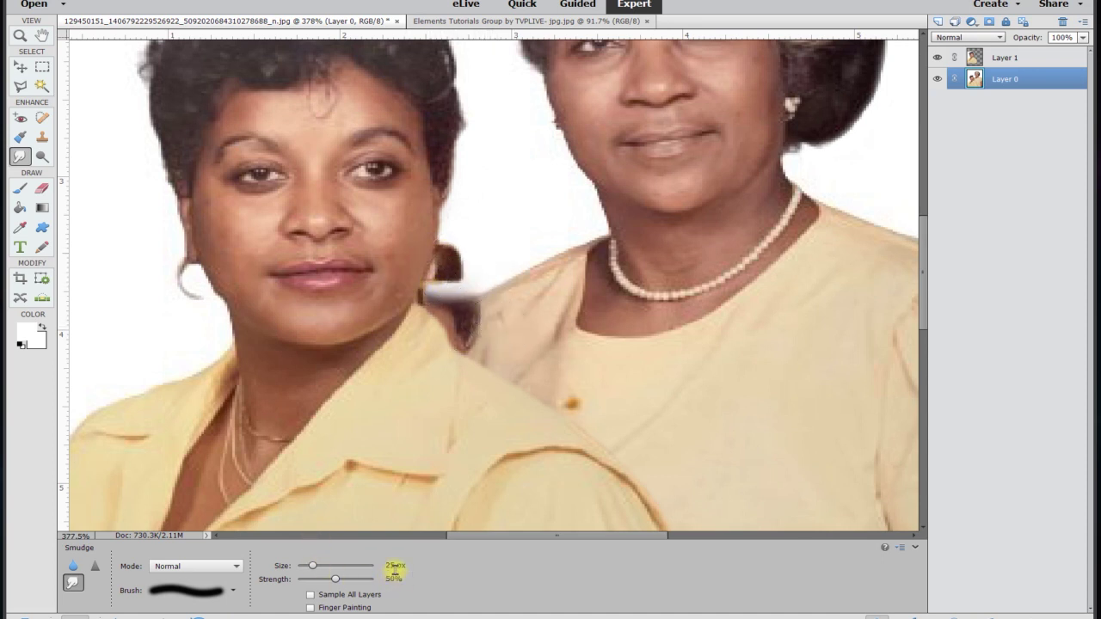
Smudge away the remaining hair above the seated woman's collar with a 15 px brush and extend the standing woman's shoulder down to the collar
{"action": "double_click", "coordinate": [394, 566]}
{"action": "type", "text": "15"}
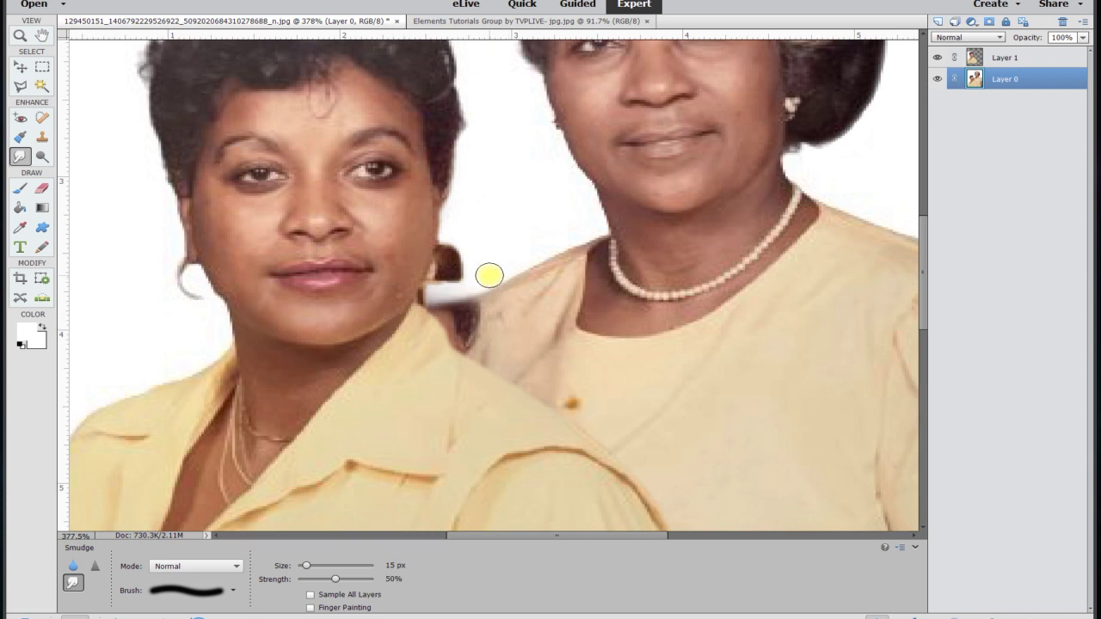
{"action": "mouse_move", "coordinate": [436, 303]}
{"action": "left_mouse_down"}
{"action": "mouse_move", "coordinate": [398, 317]}
{"action": "mouse_move", "coordinate": [472, 283]}
{"action": "mouse_move", "coordinate": [404, 310]}
{"action": "left_mouse_up"}
{"action": "mouse_move", "coordinate": [486, 302]}
{"action": "left_mouse_down"}
{"action": "mouse_move", "coordinate": [420, 323]}
{"action": "mouse_move", "coordinate": [482, 311]}
{"action": "mouse_move", "coordinate": [435, 331]}
{"action": "mouse_move", "coordinate": [482, 317]}
{"action": "mouse_move", "coordinate": [450, 338]}
{"action": "mouse_move", "coordinate": [485, 328]}
{"action": "mouse_move", "coordinate": [454, 351]}
{"action": "mouse_move", "coordinate": [496, 311]}
{"action": "mouse_move", "coordinate": [422, 337]}
{"action": "mouse_move", "coordinate": [535, 281]}
{"action": "mouse_move", "coordinate": [428, 317]}
{"action": "mouse_move", "coordinate": [451, 301]}
{"action": "mouse_move", "coordinate": [421, 323]}
{"action": "mouse_move", "coordinate": [443, 297]}
{"action": "mouse_move", "coordinate": [422, 321]}
{"action": "mouse_move", "coordinate": [490, 279]}
{"action": "mouse_move", "coordinate": [462, 285]}
{"action": "left_mouse_up"}
{"action": "mouse_move", "coordinate": [567, 240]}
{"action": "left_mouse_down"}
{"action": "mouse_move", "coordinate": [524, 258]}
{"action": "mouse_move", "coordinate": [579, 237]}
{"action": "left_mouse_up"}
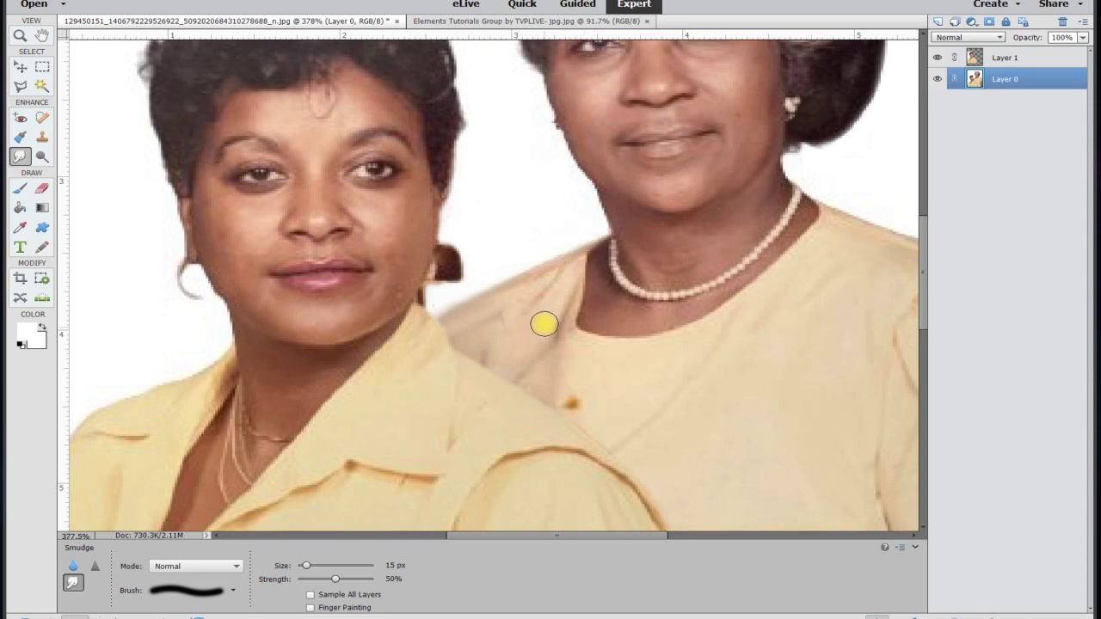
Set the Smudge brush to 50 px, try blending the horizontal seam across the blouse on Layer 0, and undo that stroke
{"action": "scroll", "coordinate": [573, 319], "scroll_direction": "down", "scroll_amount": 5}
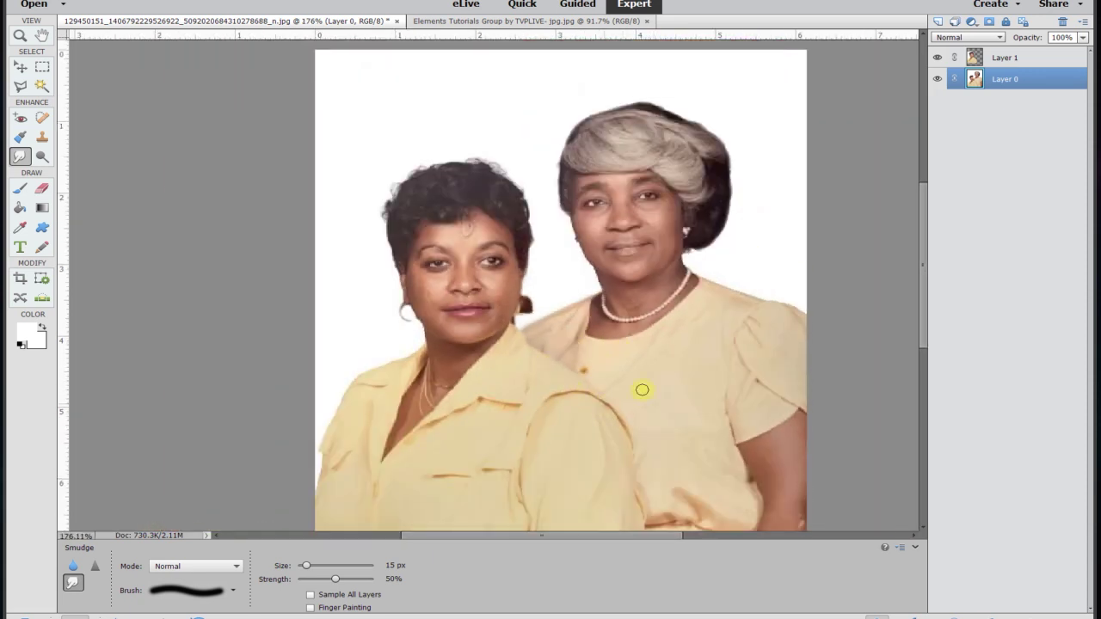
{"action": "scroll", "coordinate": [658, 411], "scroll_direction": "up", "scroll_amount": 3}
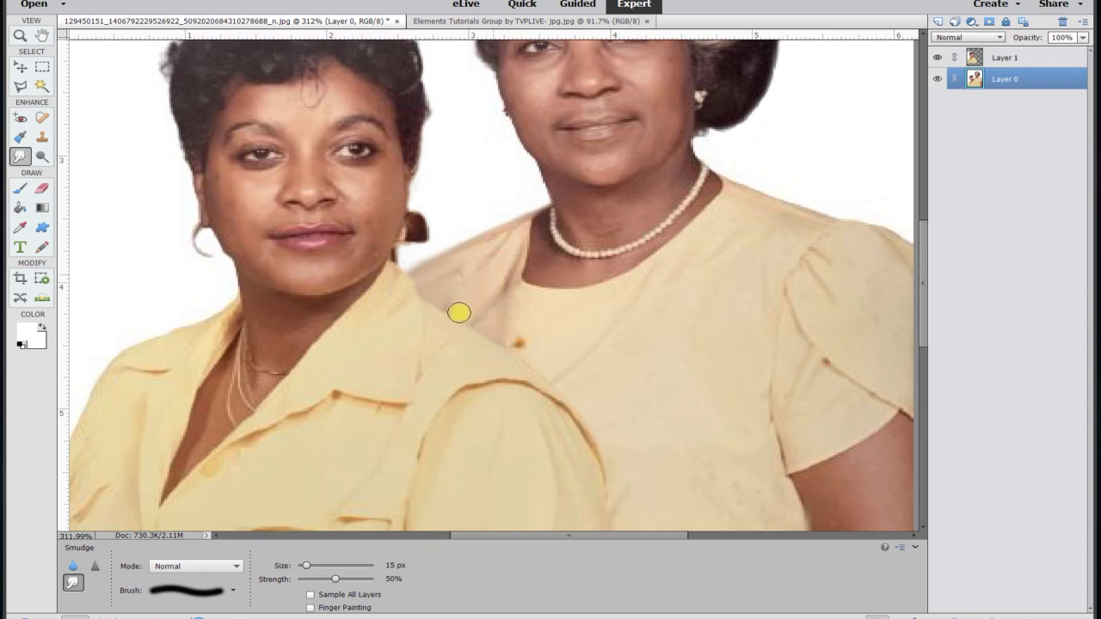
{"action": "scroll", "coordinate": [585, 359], "scroll_direction": "down", "scroll_amount": 2}
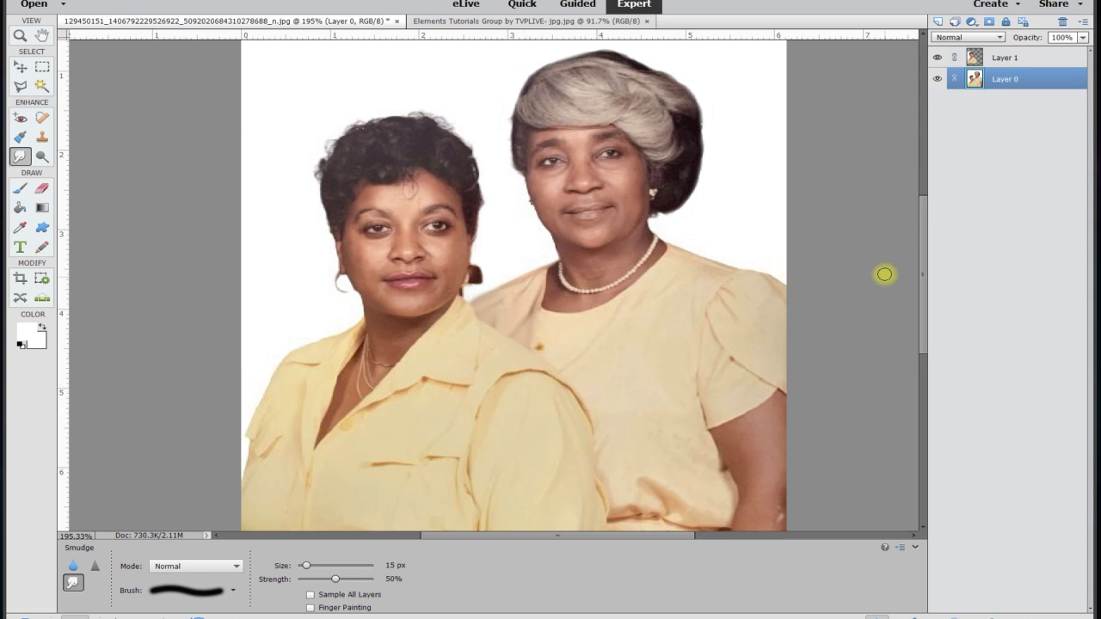
{"action": "left_click_drag", "start_coordinate": [924, 270], "coordinate": [924, 285]}
{"action": "scroll", "coordinate": [809, 270], "scroll_direction": "down", "scroll_amount": 2}
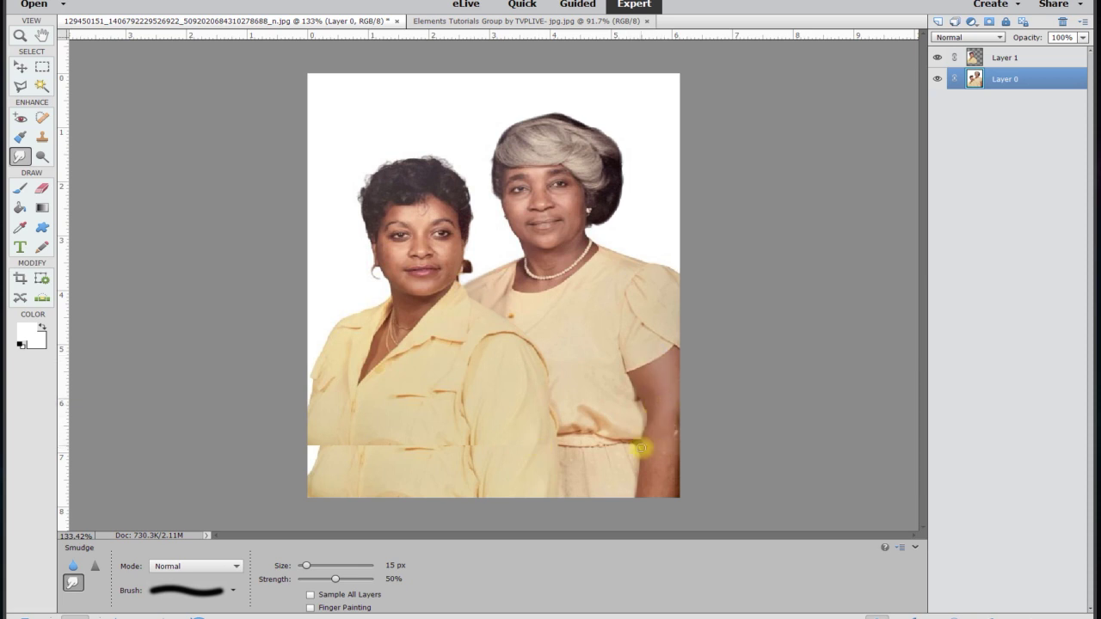
{"action": "scroll", "coordinate": [609, 487], "scroll_direction": "up", "scroll_amount": 1}
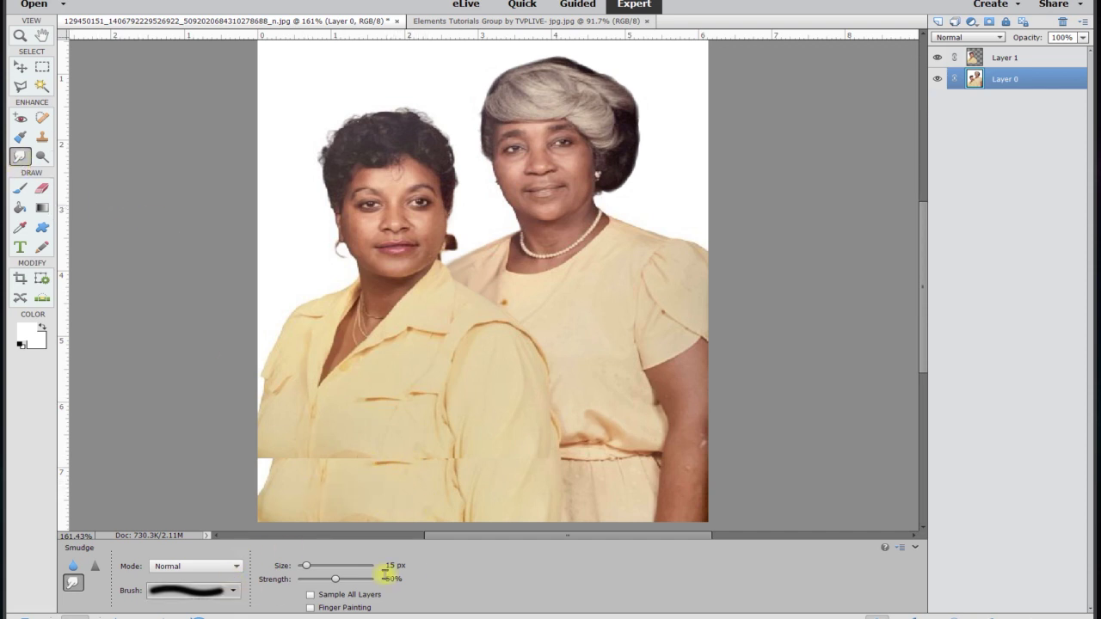
{"action": "left_click", "coordinate": [389, 567]}
{"action": "double_click", "coordinate": [394, 565]}
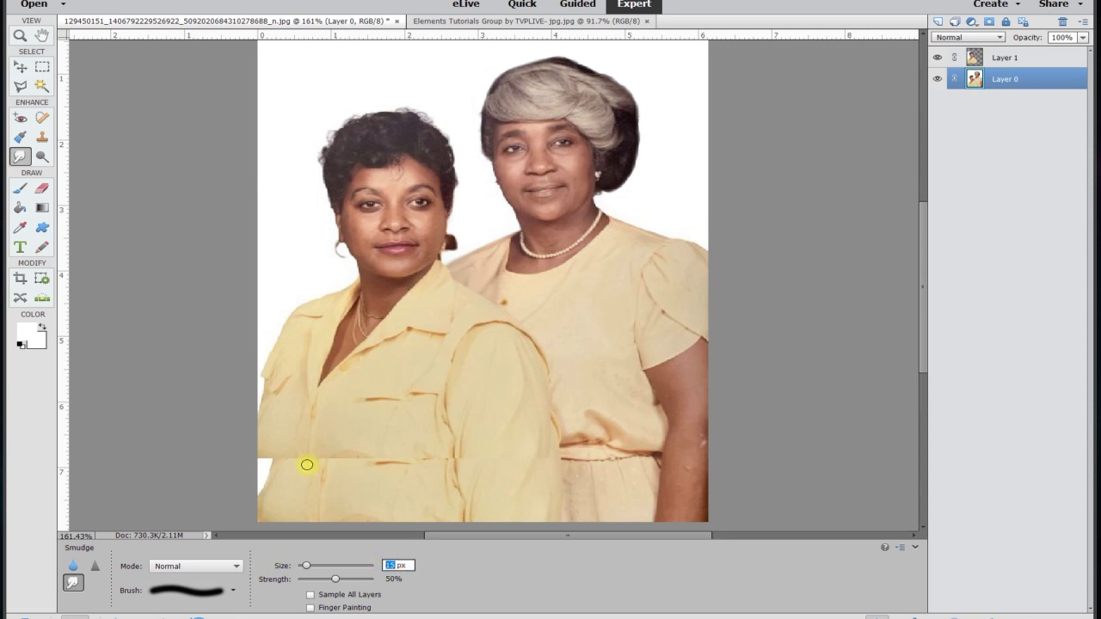
{"action": "type", "text": "25"}
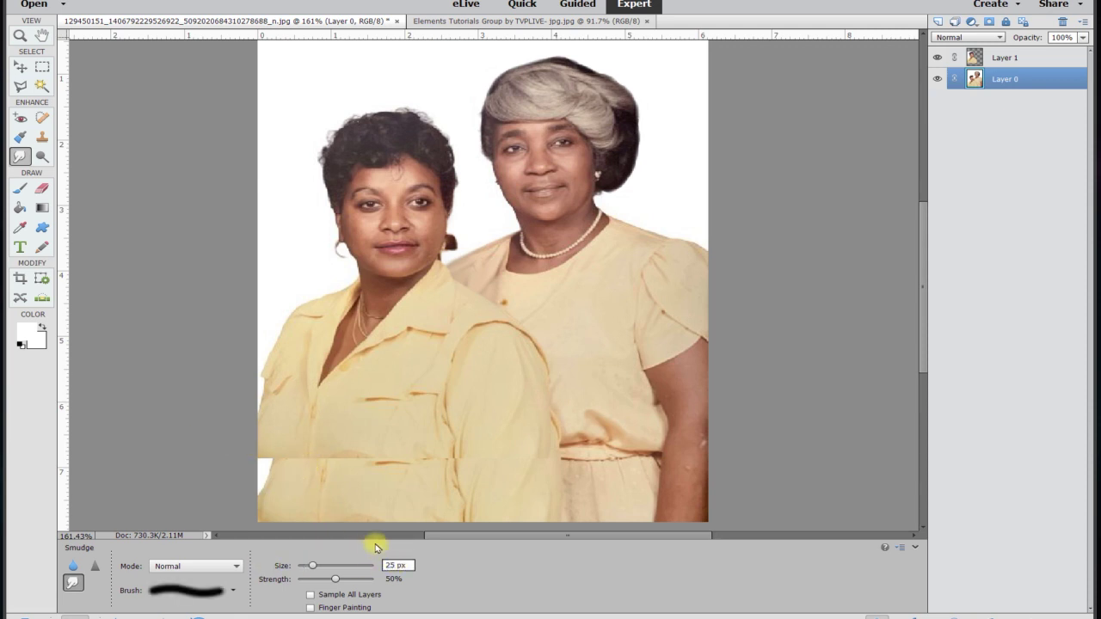
{"action": "key", "text": "BackSpace"}
{"action": "key", "text": "BackSpace"}
{"action": "type", "text": "50"}
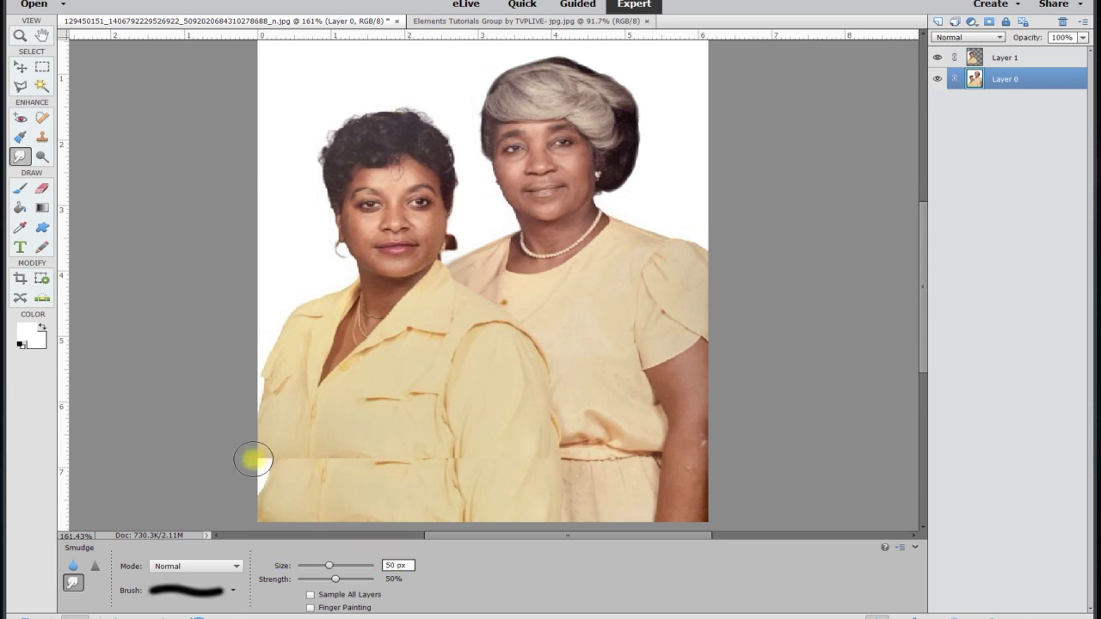
{"action": "mouse_move", "coordinate": [253, 460]}
{"action": "left_mouse_down"}
{"action": "mouse_move", "coordinate": [273, 483]}
{"action": "mouse_move", "coordinate": [283, 457]}
{"action": "mouse_move", "coordinate": [326, 467]}
{"action": "mouse_move", "coordinate": [559, 413]}
{"action": "left_mouse_up"}
{"action": "key", "text": "ctrl+z"}
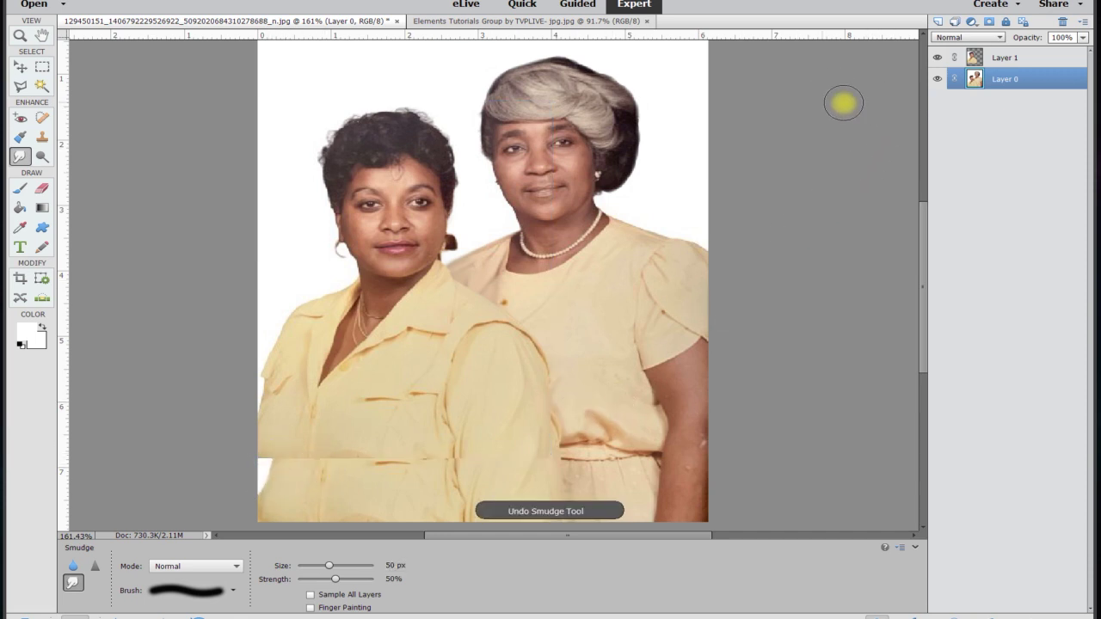
On Layer 1, smudge the seated woman's blouse downward over the horizontal seam and the white gap in the photo's lower-left corner
{"action": "left_click", "coordinate": [1004, 57]}
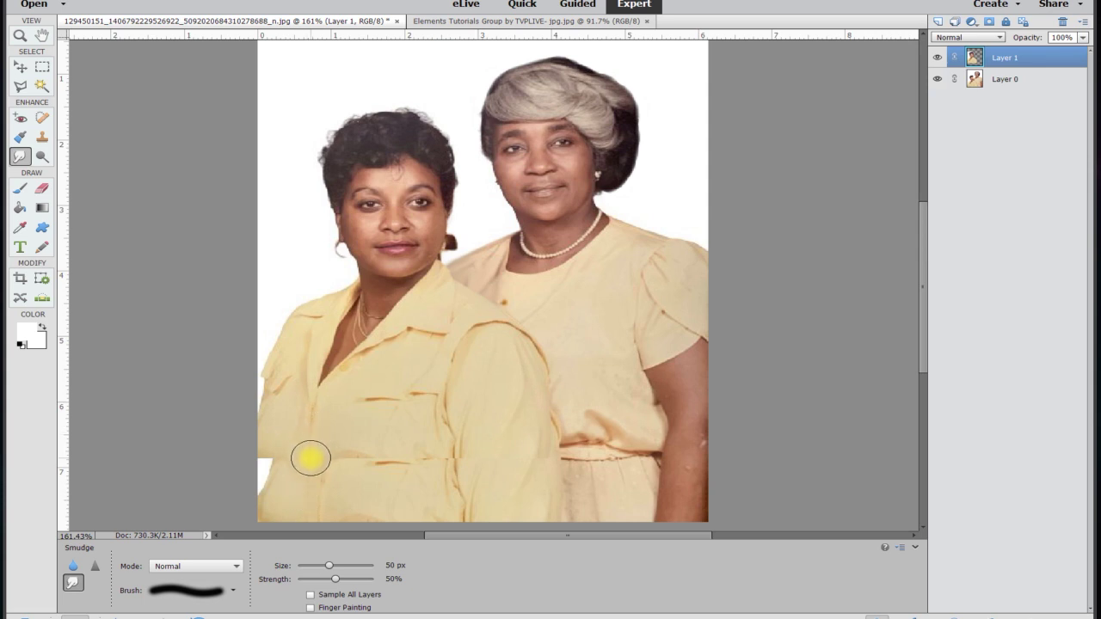
{"action": "mouse_move", "coordinate": [309, 457]}
{"action": "left_mouse_down"}
{"action": "mouse_move", "coordinate": [309, 515]}
{"action": "mouse_move", "coordinate": [284, 457]}
{"action": "mouse_move", "coordinate": [278, 482]}
{"action": "mouse_move", "coordinate": [275, 460]}
{"action": "mouse_move", "coordinate": [249, 490]}
{"action": "mouse_move", "coordinate": [258, 467]}
{"action": "mouse_move", "coordinate": [255, 516]}
{"action": "left_mouse_up"}
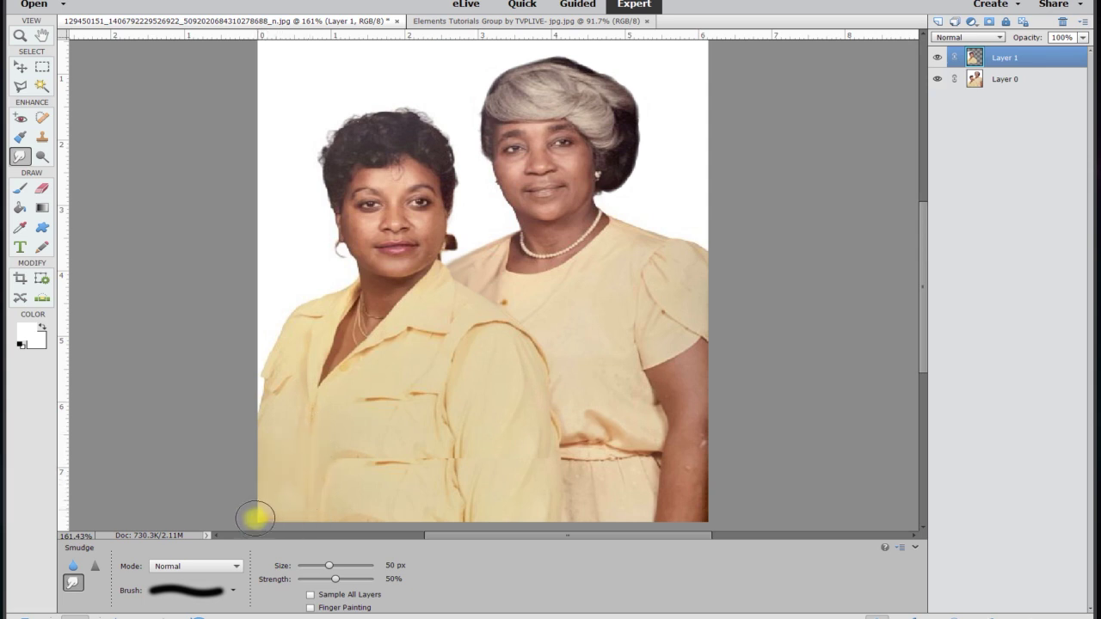
{"action": "mouse_move", "coordinate": [361, 473]}
{"action": "left_mouse_down"}
{"action": "mouse_move", "coordinate": [370, 470]}
{"action": "mouse_move", "coordinate": [373, 480]}
{"action": "mouse_move", "coordinate": [386, 457]}
{"action": "mouse_move", "coordinate": [386, 476]}
{"action": "mouse_move", "coordinate": [338, 494]}
{"action": "mouse_move", "coordinate": [333, 511]}
{"action": "mouse_move", "coordinate": [337, 499]}
{"action": "mouse_move", "coordinate": [279, 498]}
{"action": "mouse_move", "coordinate": [268, 507]}
{"action": "mouse_move", "coordinate": [409, 452]}
{"action": "mouse_move", "coordinate": [422, 469]}
{"action": "mouse_move", "coordinate": [490, 478]}
{"action": "mouse_move", "coordinate": [472, 457]}
{"action": "left_mouse_up"}
Reduce the Smudge brush to 25 px and blend the rest of the seam across the seated woman's sleeve on Layer 1
{"action": "scroll", "coordinate": [473, 457], "scroll_direction": "up", "scroll_amount": 2}
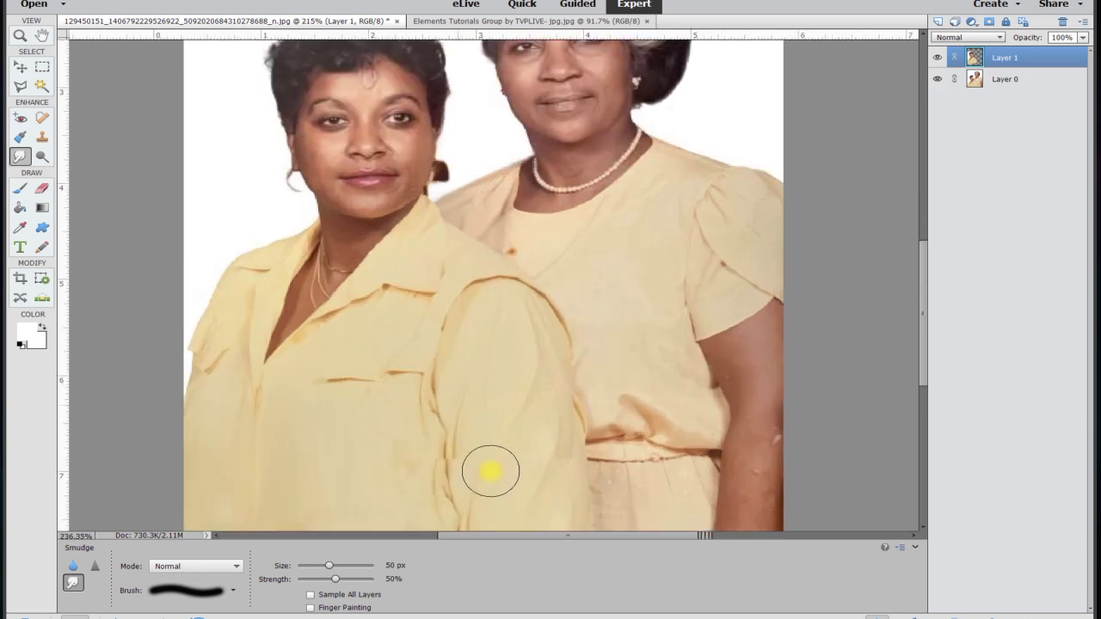
{"action": "scroll", "coordinate": [489, 471], "scroll_direction": "up", "scroll_amount": 1}
{"action": "left_click_drag", "start_coordinate": [922, 332], "coordinate": [926, 363]}
{"action": "left_click", "coordinate": [388, 564]}
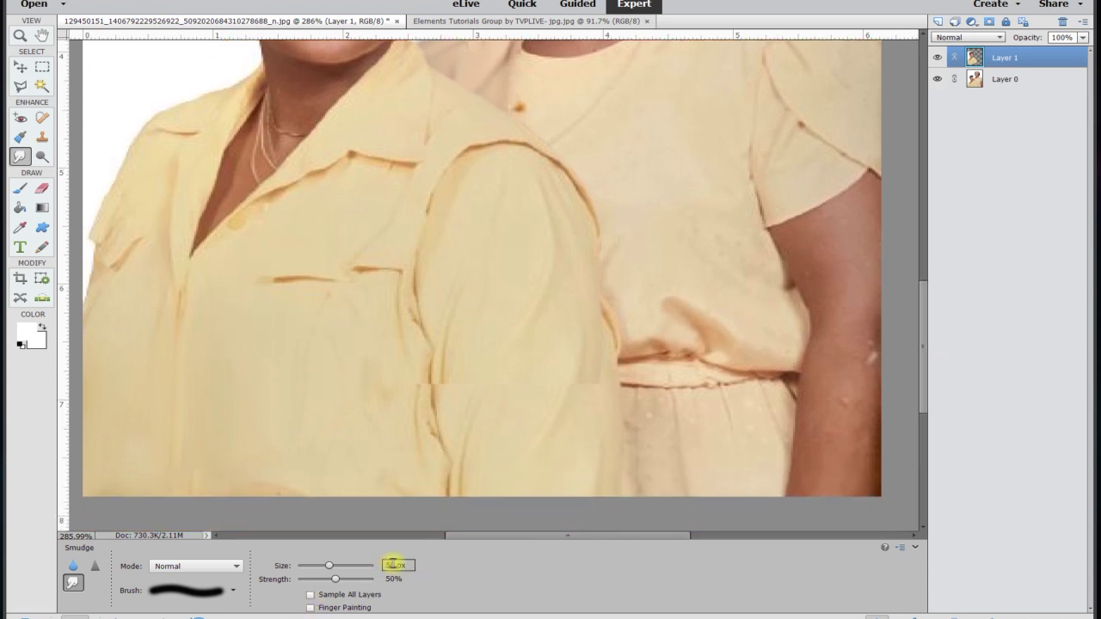
{"action": "type", "text": "25"}
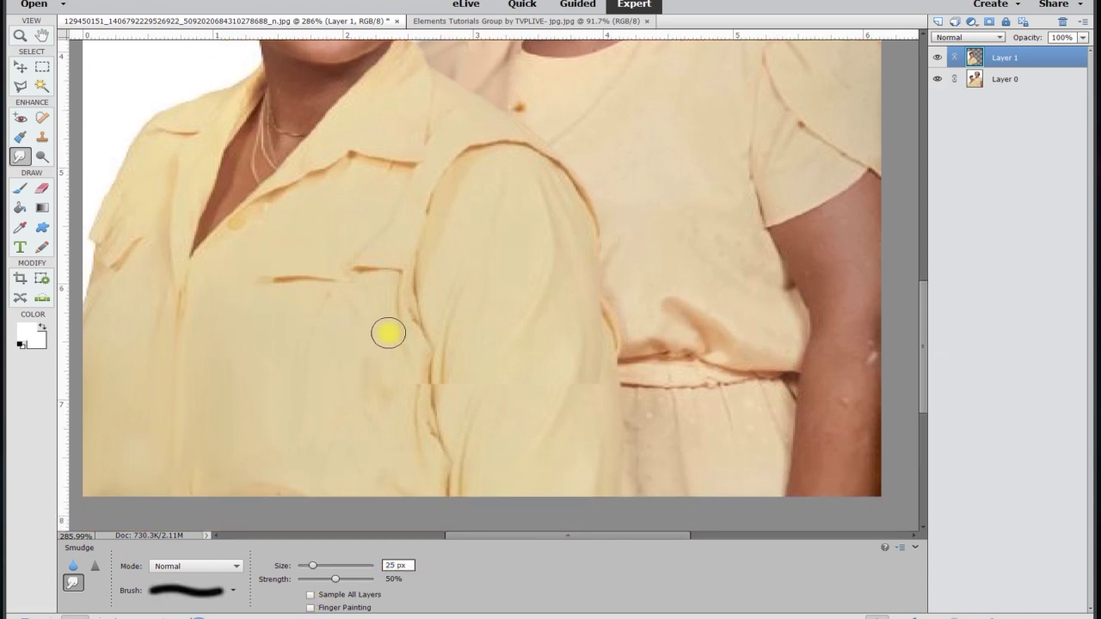
{"action": "key", "text": "Return"}
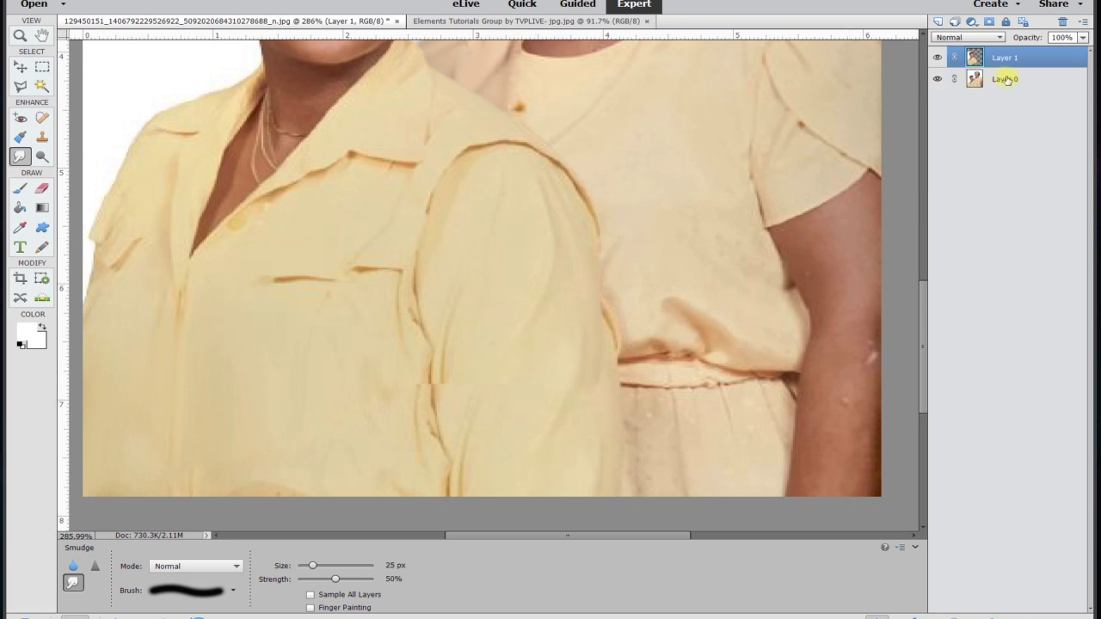
{"action": "left_click", "coordinate": [1007, 79]}
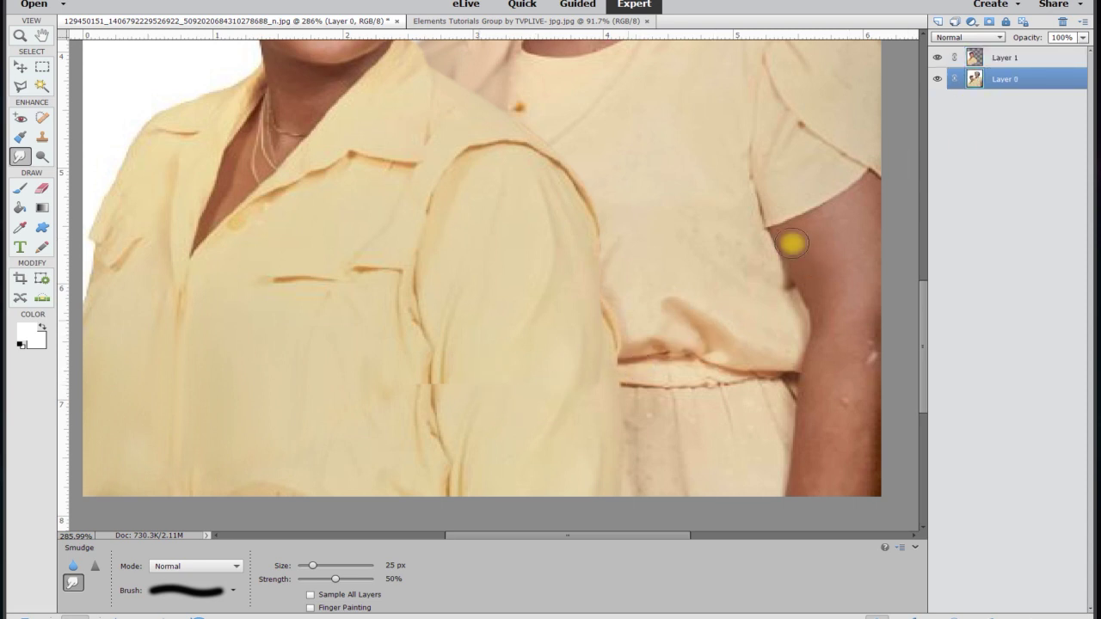
{"action": "left_click", "coordinate": [1028, 65]}
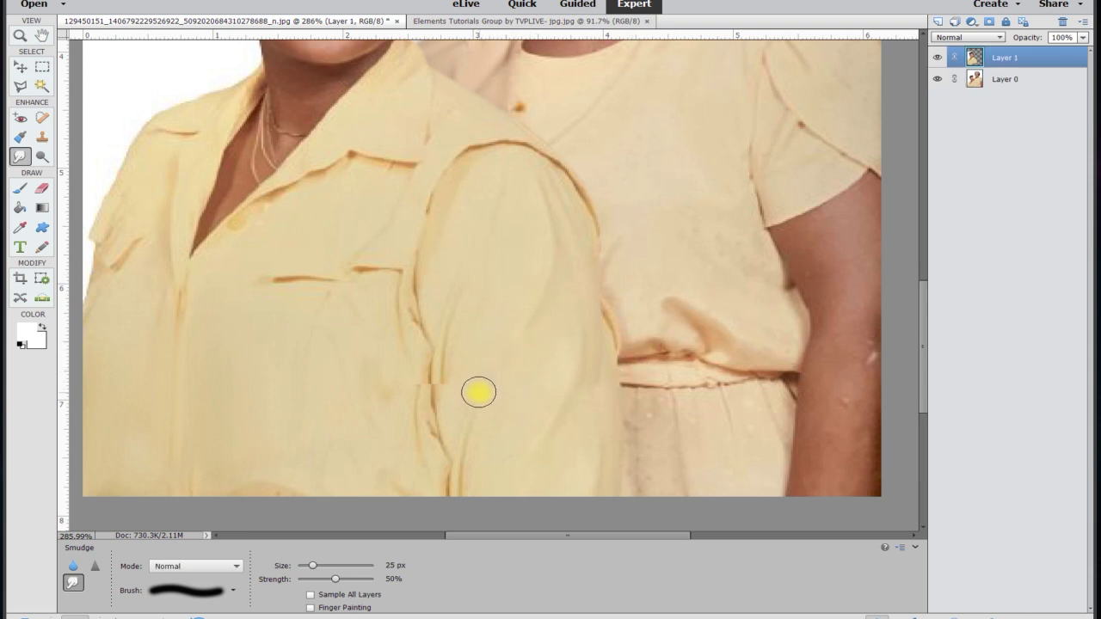
{"action": "mouse_move", "coordinate": [442, 430]}
{"action": "left_mouse_down"}
{"action": "mouse_move", "coordinate": [455, 366]}
{"action": "mouse_move", "coordinate": [442, 390]}
{"action": "mouse_move", "coordinate": [420, 381]}
{"action": "left_mouse_up"}
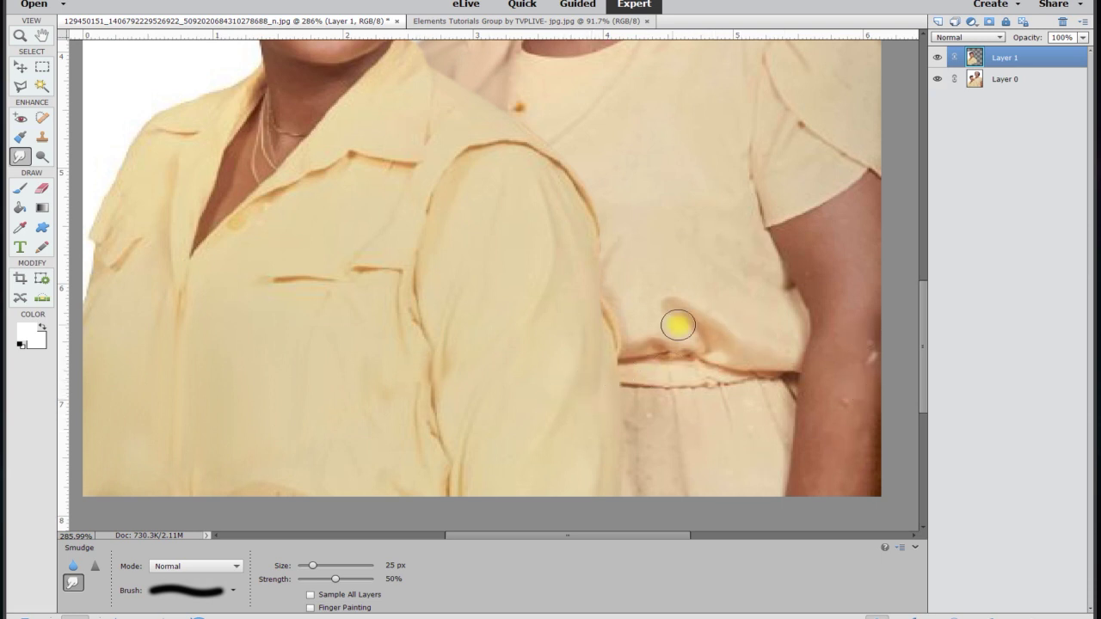
Check Layer 1 and Layer 0 separately by toggling their visibility, and smudge the seated woman's lower sleeve edge on Layer 0
{"action": "left_click", "coordinate": [1003, 78]}
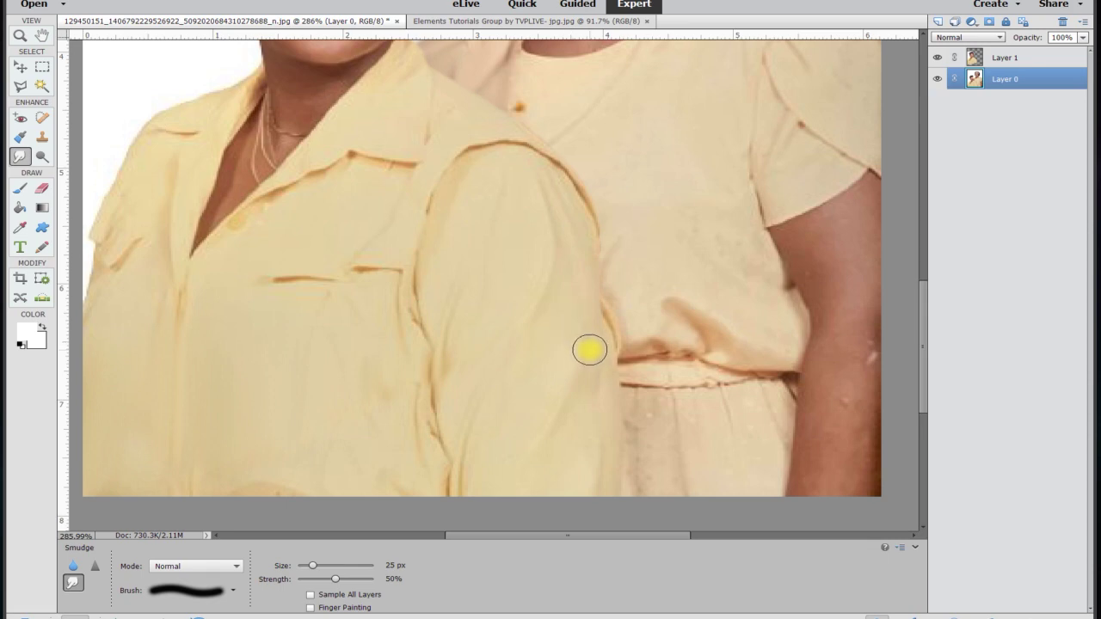
{"action": "left_click", "coordinate": [939, 58]}
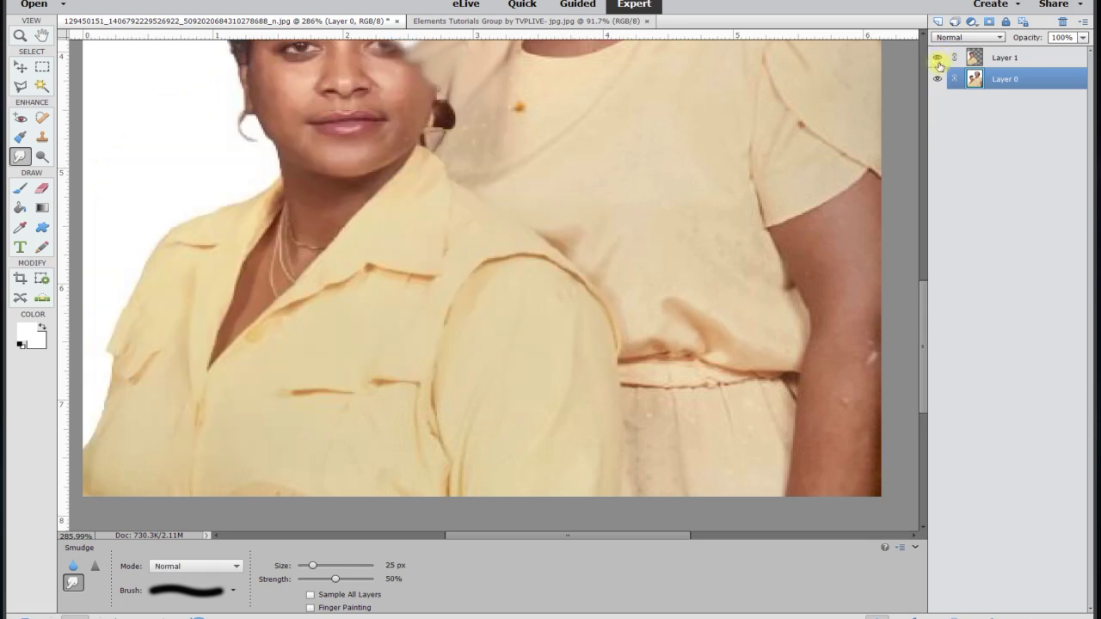
{"action": "left_click", "coordinate": [938, 58]}
{"action": "left_click", "coordinate": [938, 78]}
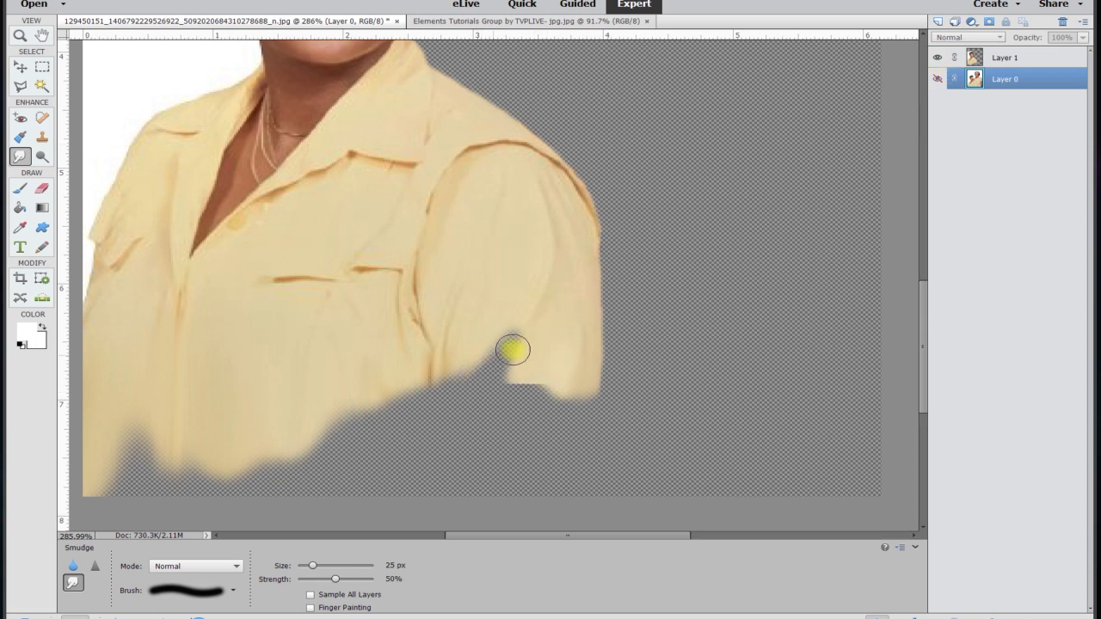
{"action": "left_click", "coordinate": [938, 59]}
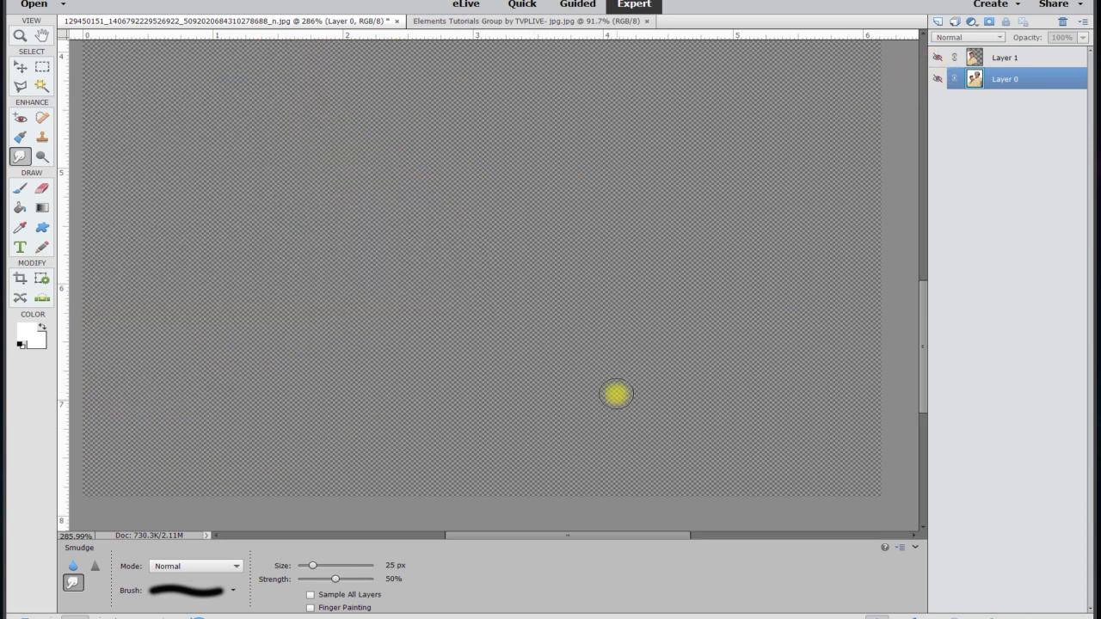
{"action": "left_click", "coordinate": [938, 58]}
{"action": "left_click", "coordinate": [938, 78]}
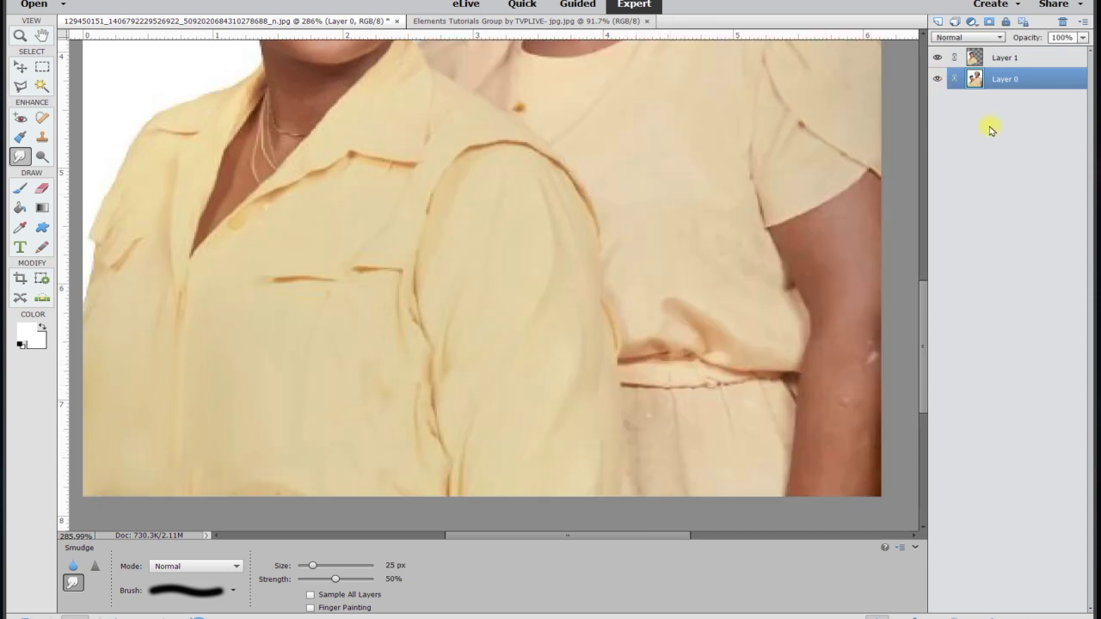
{"action": "left_click", "coordinate": [939, 58]}
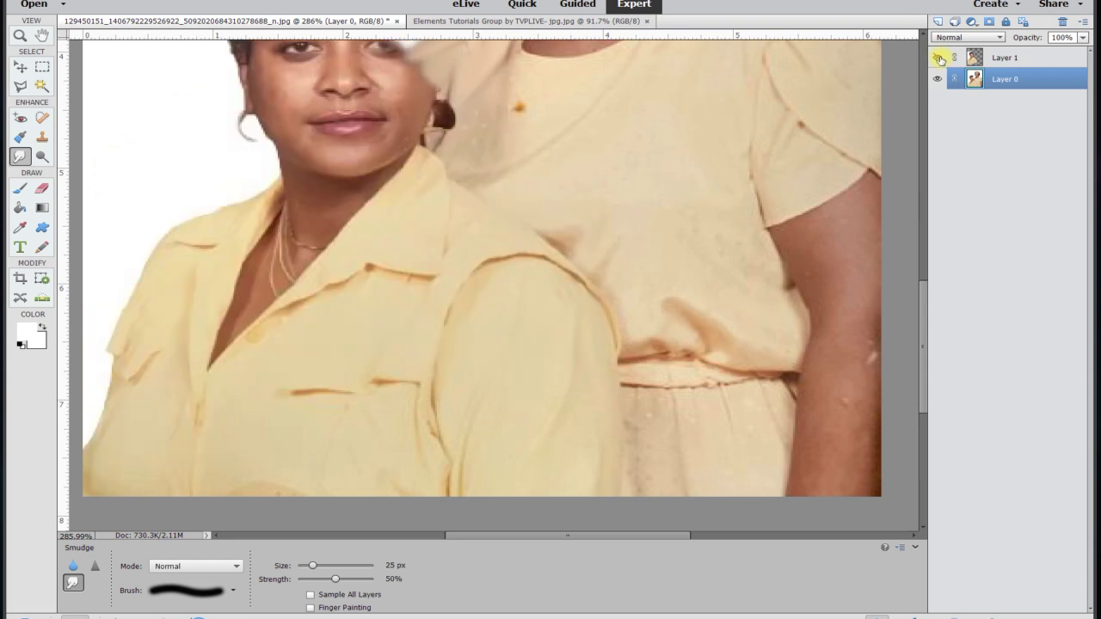
{"action": "left_click", "coordinate": [939, 59]}
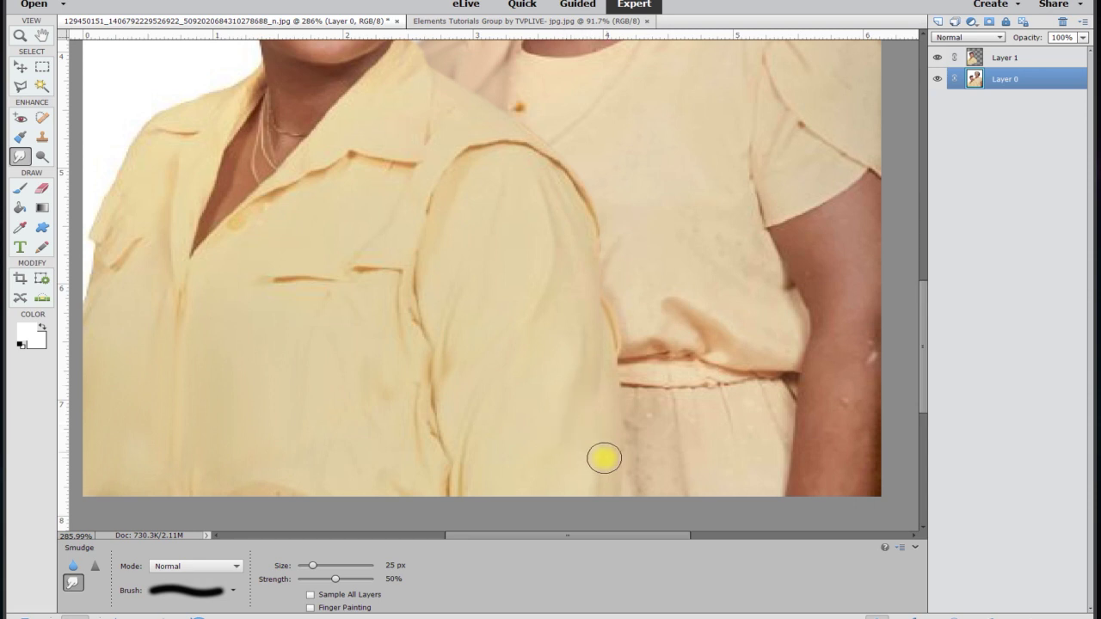
{"action": "mouse_move", "coordinate": [595, 441]}
{"action": "left_mouse_down"}
{"action": "mouse_move", "coordinate": [589, 489]}
{"action": "mouse_move", "coordinate": [578, 494]}
{"action": "left_mouse_up"}
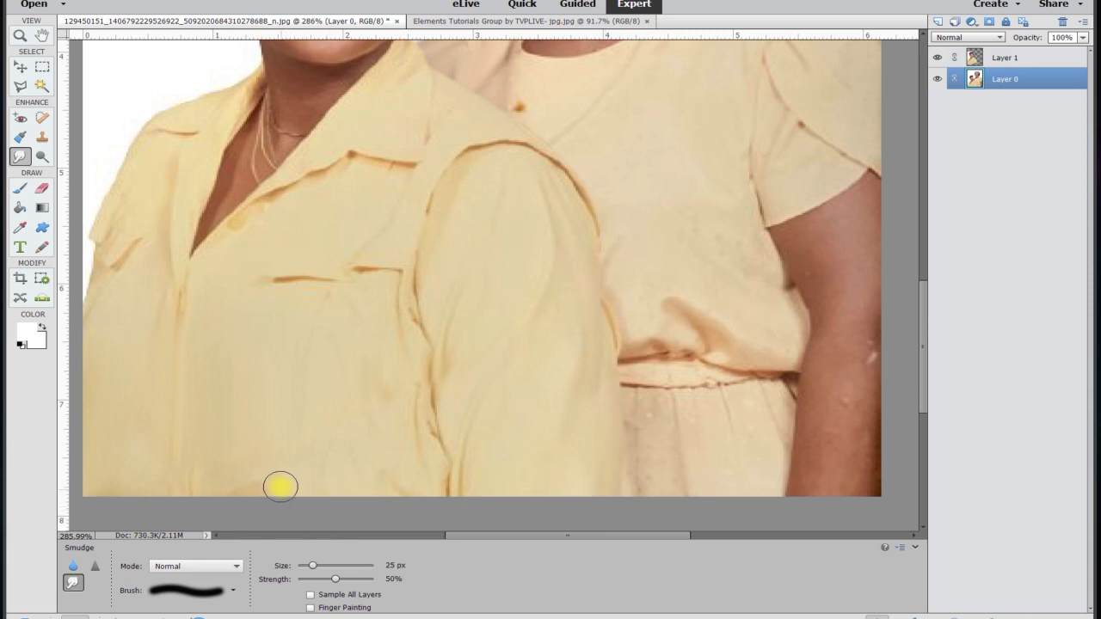
Smudge the lower front of the seated woman's blouse along the photo's bottom edge on Layer 0 with the 25 px brush
{"action": "mouse_move", "coordinate": [281, 487]}
{"action": "left_mouse_down"}
{"action": "mouse_move", "coordinate": [246, 487]}
{"action": "mouse_move", "coordinate": [223, 509]}
{"action": "left_mouse_up"}
{"action": "mouse_move", "coordinate": [365, 501]}
{"action": "left_mouse_down"}
{"action": "mouse_move", "coordinate": [383, 475]}
{"action": "mouse_move", "coordinate": [408, 503]}
{"action": "mouse_move", "coordinate": [370, 443]}
{"action": "mouse_move", "coordinate": [371, 356]}
{"action": "left_mouse_up"}
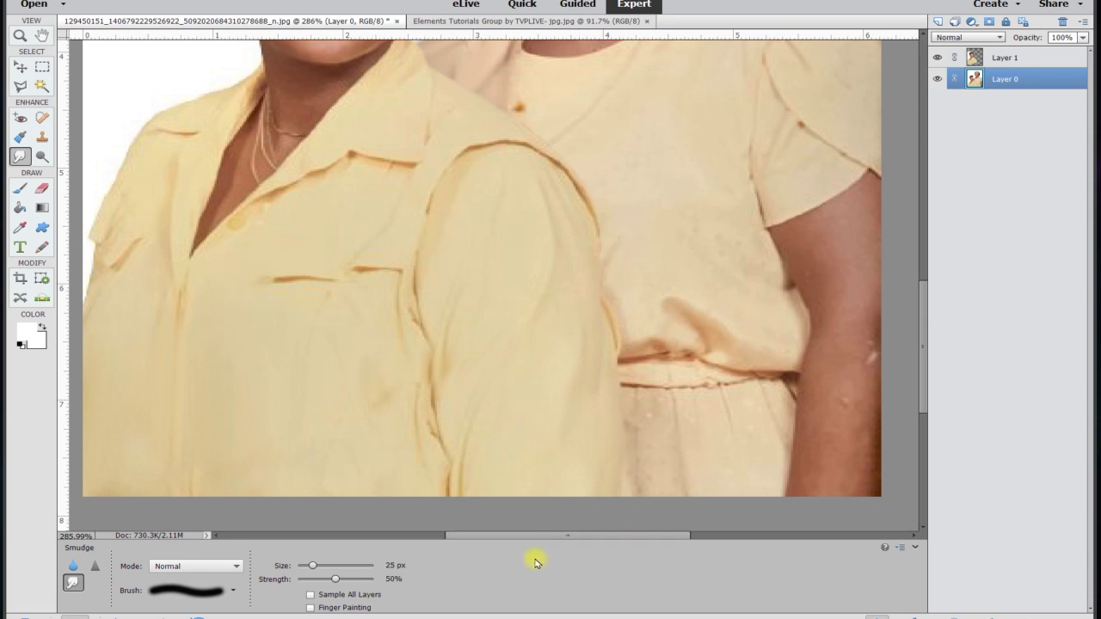
Remove the white specks from the standing woman's arm on Layer 0 using the Spot Healing Brush at 10 px with Proximity Match
{"action": "left_click_drag", "start_coordinate": [557, 534], "coordinate": [597, 533]}
{"action": "scroll", "coordinate": [683, 373], "scroll_direction": "up", "scroll_amount": 1}
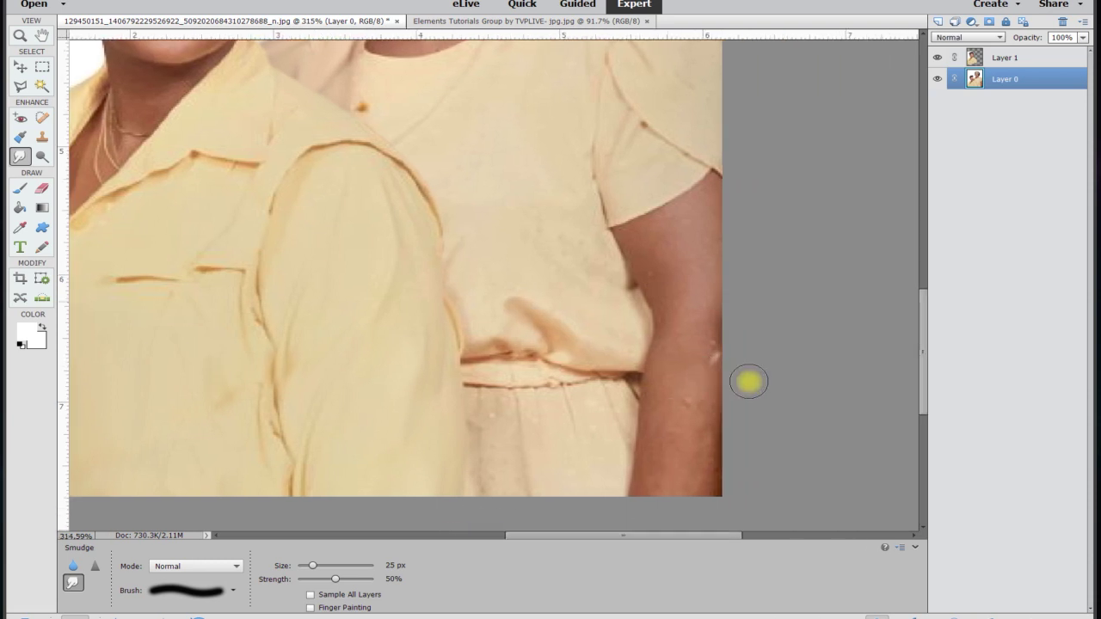
{"action": "scroll", "coordinate": [749, 382], "scroll_direction": "up", "scroll_amount": 3}
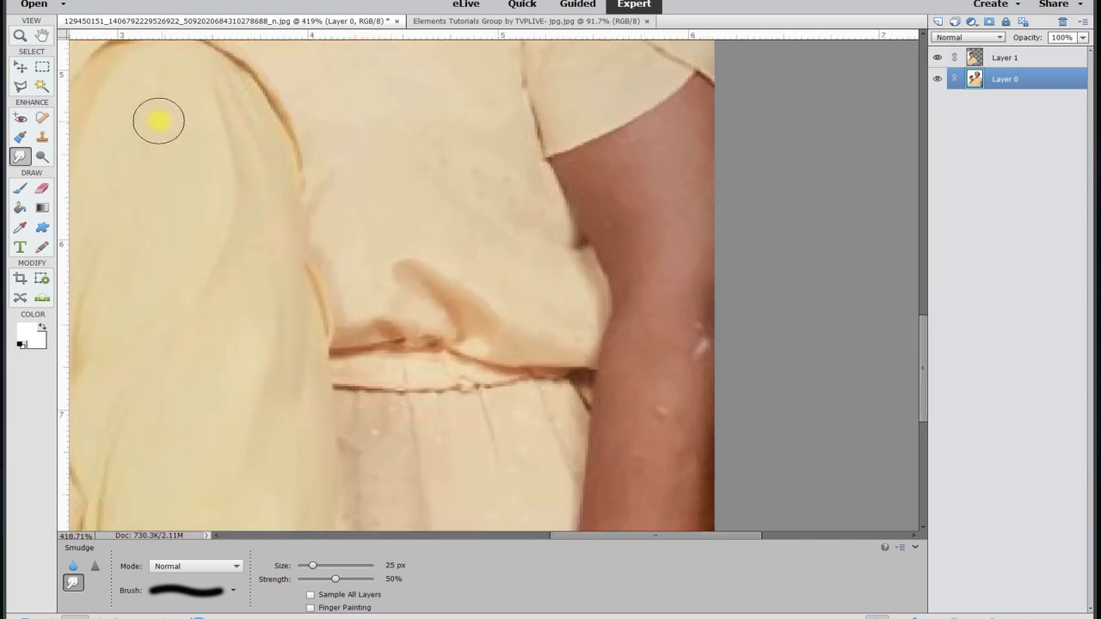
{"action": "mouse_move", "coordinate": [158, 121]}
{"action": "left_mouse_down"}
{"action": "mouse_move", "coordinate": [94, 95]}
{"action": "mouse_move", "coordinate": [62, 105]}
{"action": "left_mouse_up"}
{"action": "left_click", "coordinate": [43, 188]}
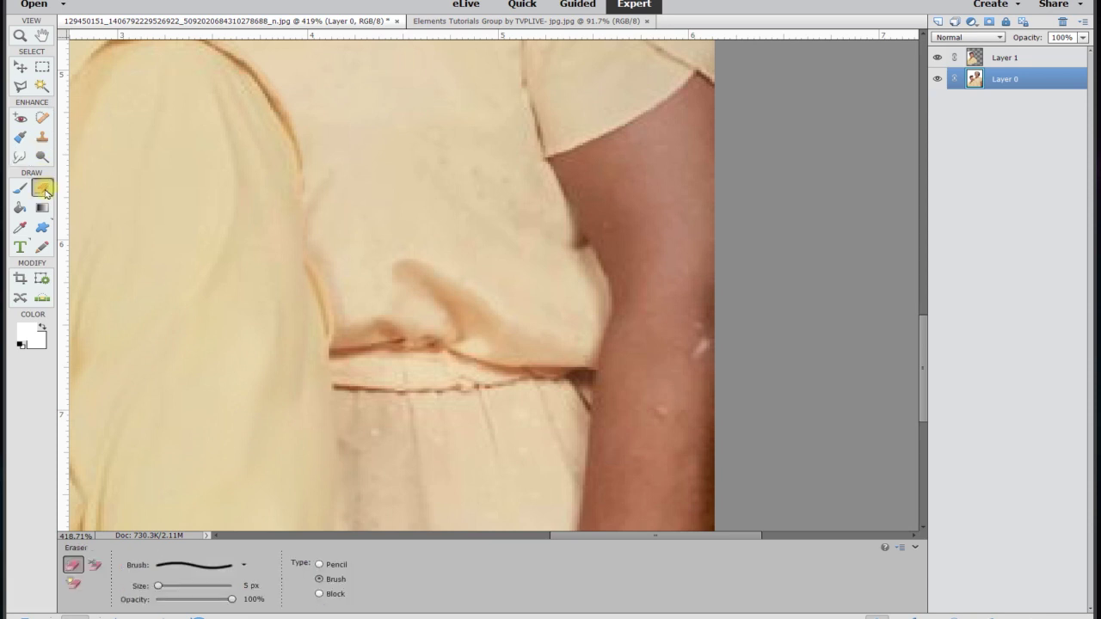
{"action": "left_click", "coordinate": [41, 118]}
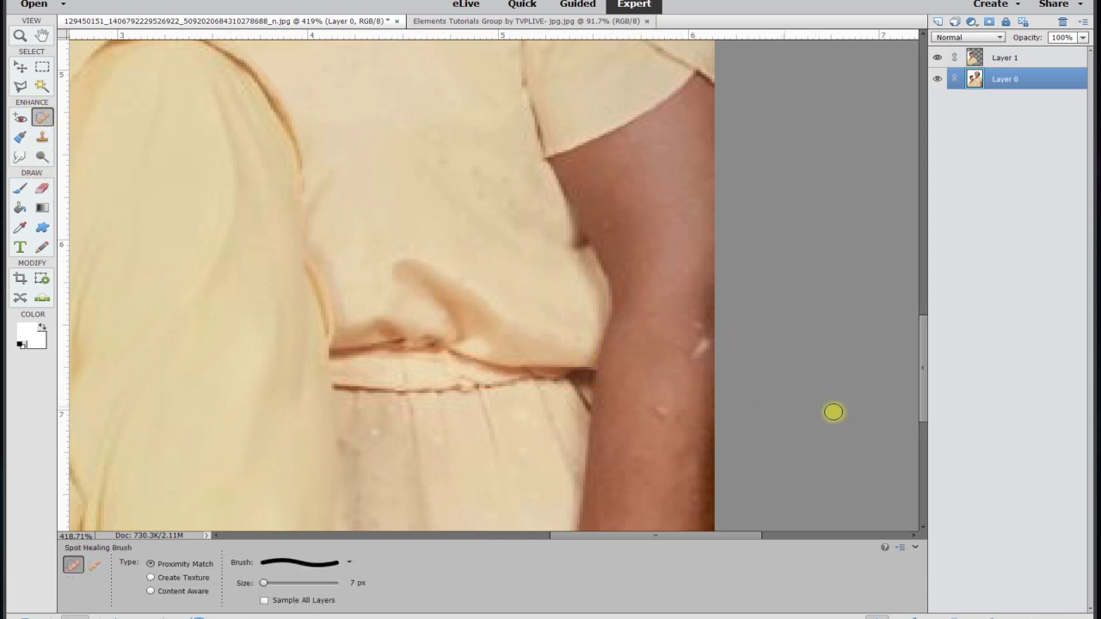
{"action": "left_click", "coordinate": [352, 583]}
{"action": "type", "text": "10"}
{"action": "key", "text": "Return"}
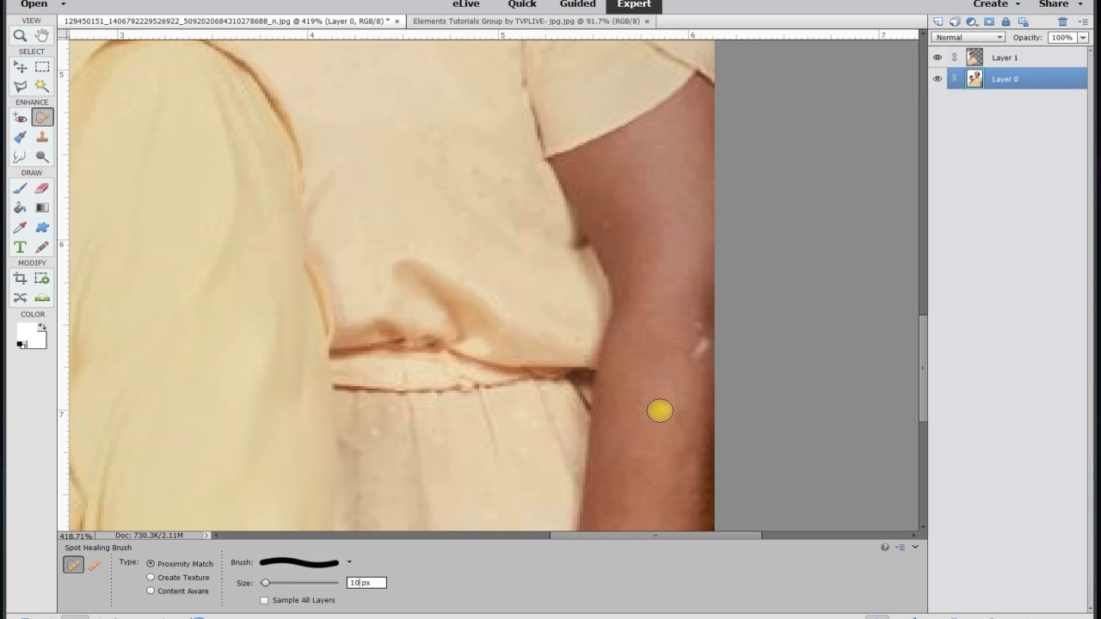
{"action": "left_click_drag", "start_coordinate": [701, 350], "coordinate": [705, 342]}
{"action": "left_click", "coordinate": [700, 328]}
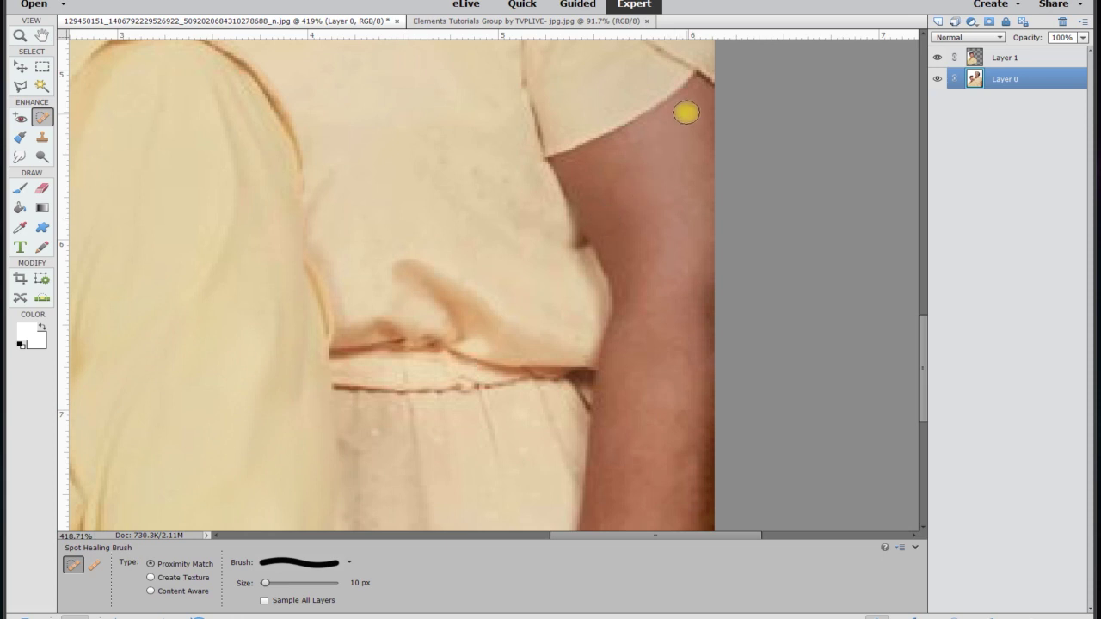
Merge Layer 1 down into Layer 0
{"action": "scroll", "coordinate": [671, 392], "scroll_direction": "down", "scroll_amount": 2}
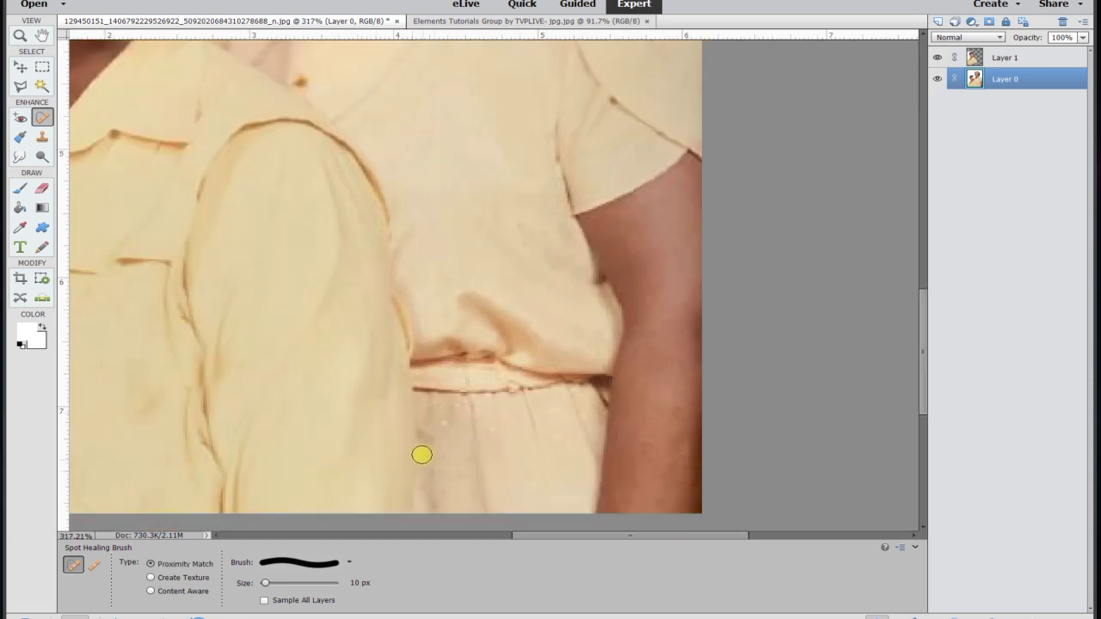
{"action": "scroll", "coordinate": [565, 432], "scroll_direction": "down", "scroll_amount": 2}
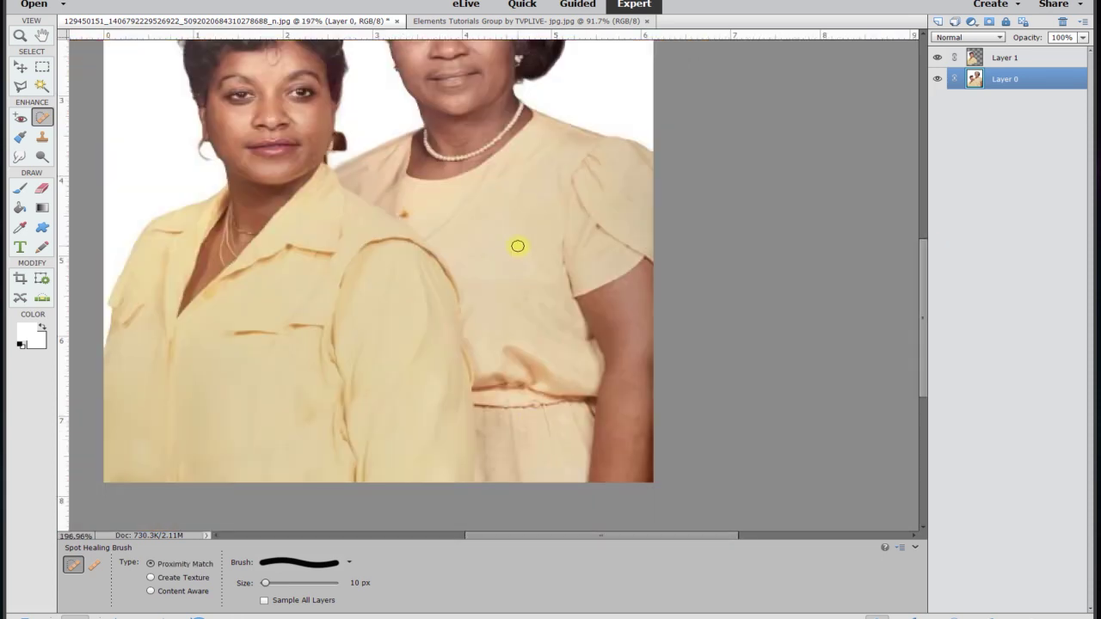
{"action": "scroll", "coordinate": [601, 185], "scroll_direction": "down", "scroll_amount": 1}
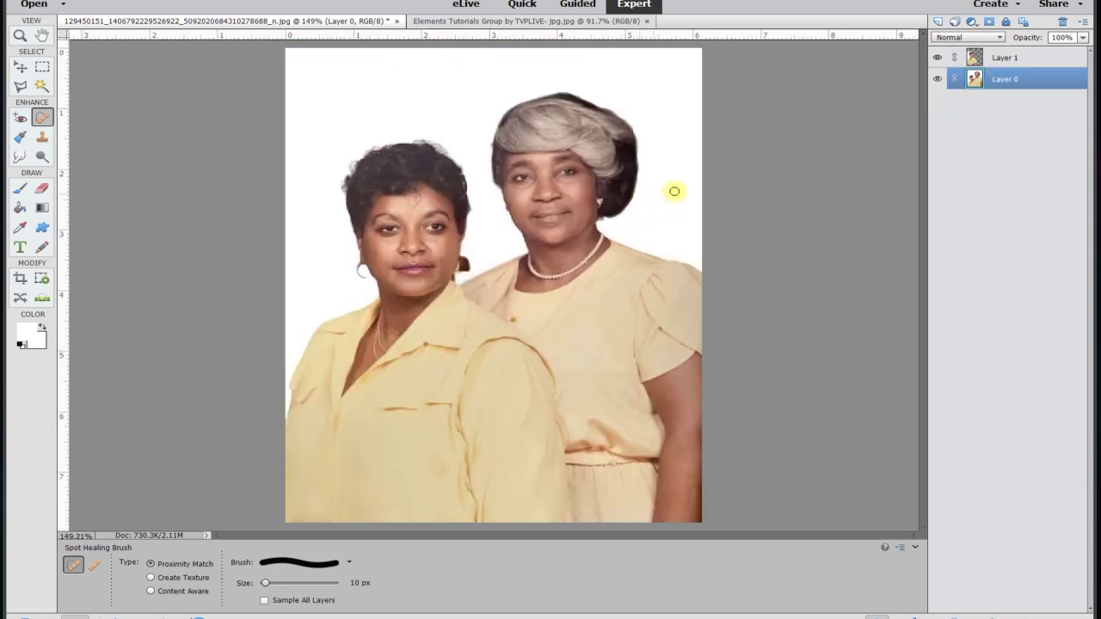
{"action": "right_click", "coordinate": [994, 72]}
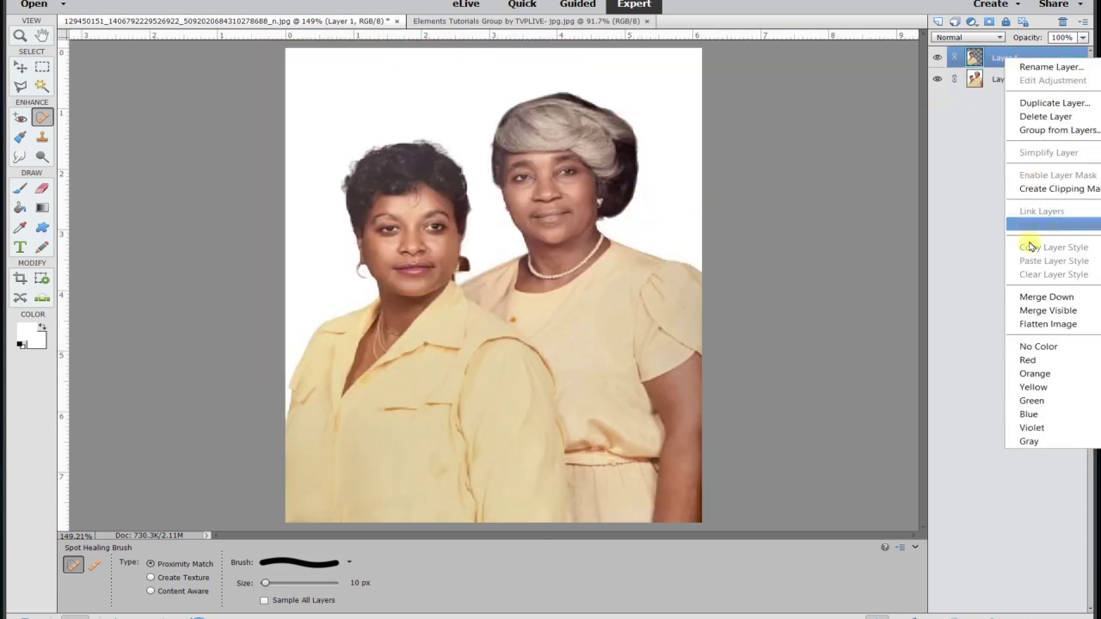
{"action": "left_click", "coordinate": [973, 297]}
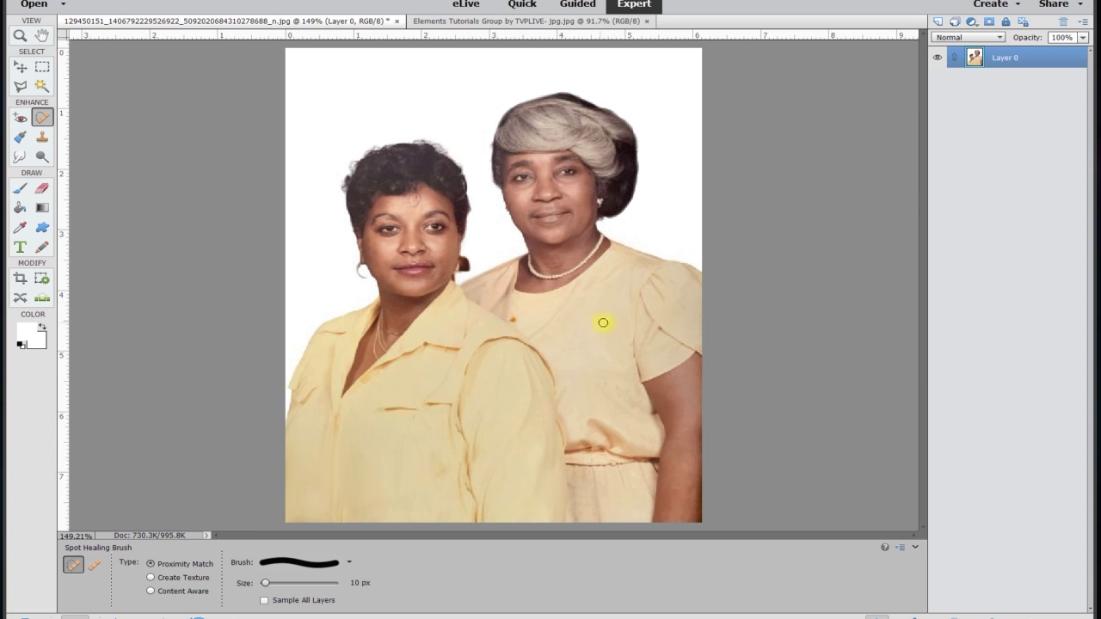